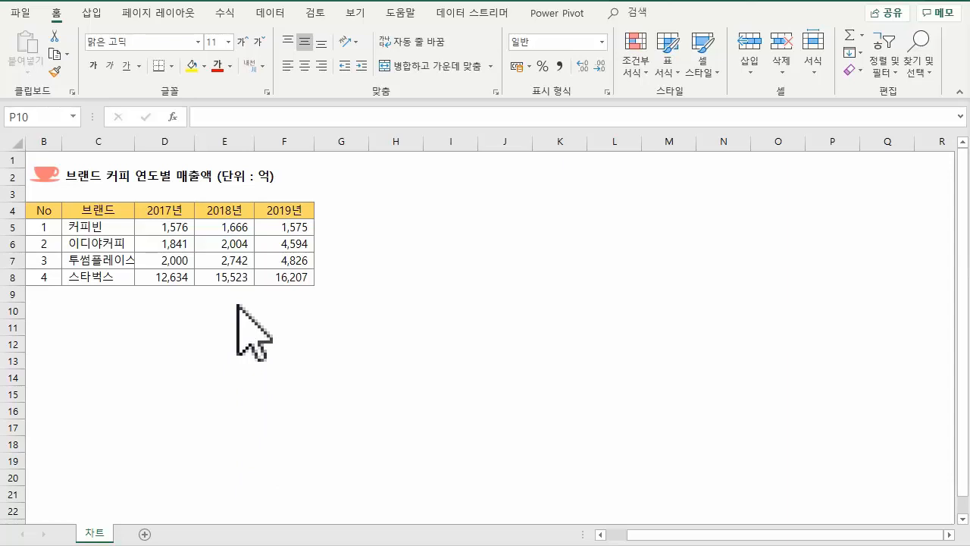
- Select the brand and yearly sales data from 2017년 to 2019년 in C4:F8, excluding the No column
{"action": "left_click", "coordinate": [80, 206]}
{"action": "left_click_drag", "start_coordinate": [80, 205], "coordinate": [284, 277]}
{"action": "left_click", "coordinate": [284, 276]}
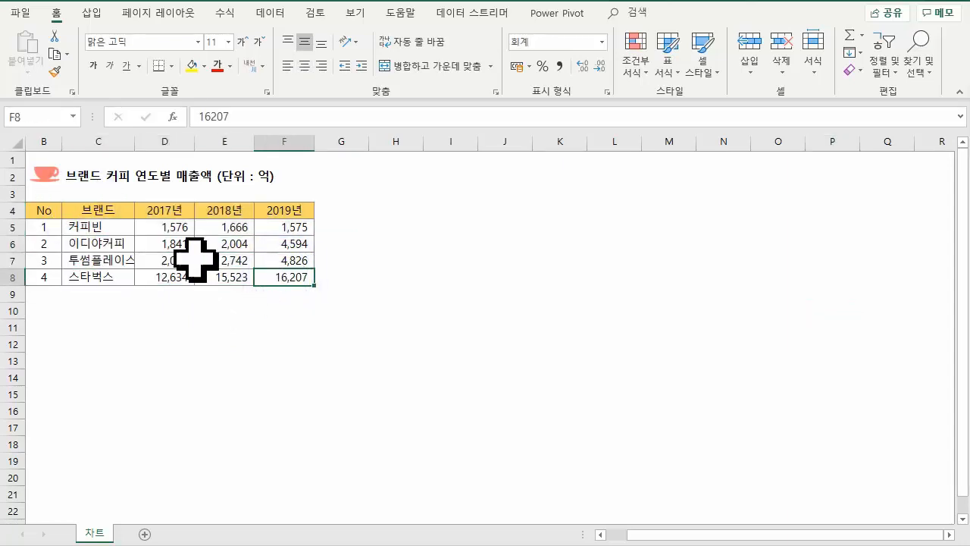
{"action": "left_click_drag", "start_coordinate": [106, 212], "coordinate": [302, 282]}
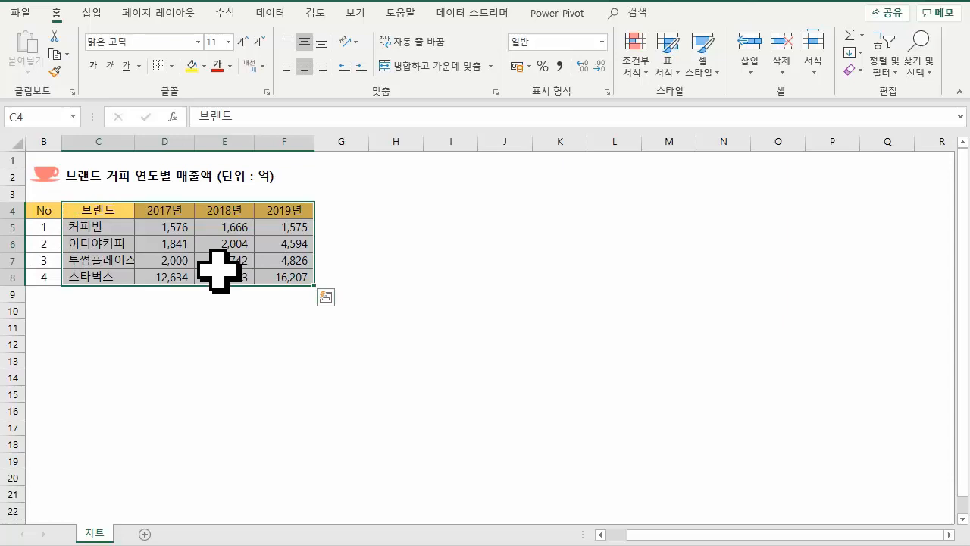
- Look at the recommended charts for the selected sales data, leaving without inserting one
{"action": "left_click", "coordinate": [92, 14]}
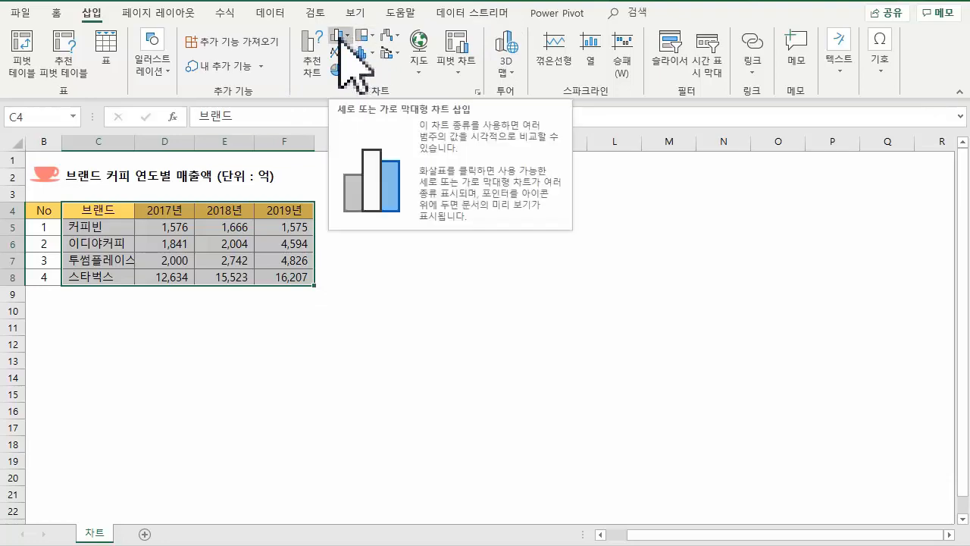
{"action": "left_click", "coordinate": [312, 49]}
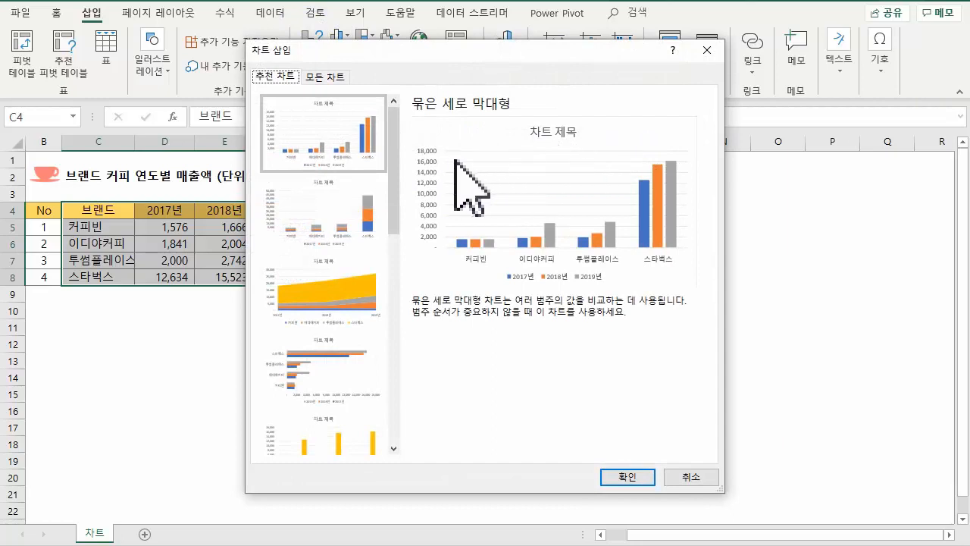
{"action": "left_click_drag", "start_coordinate": [397, 177], "coordinate": [384, 132]}
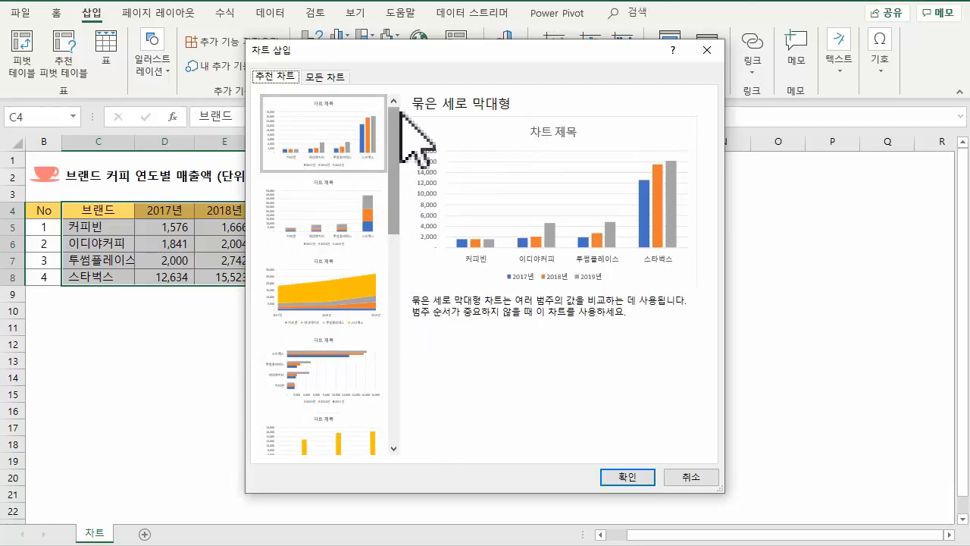
{"action": "left_click", "coordinate": [708, 50]}
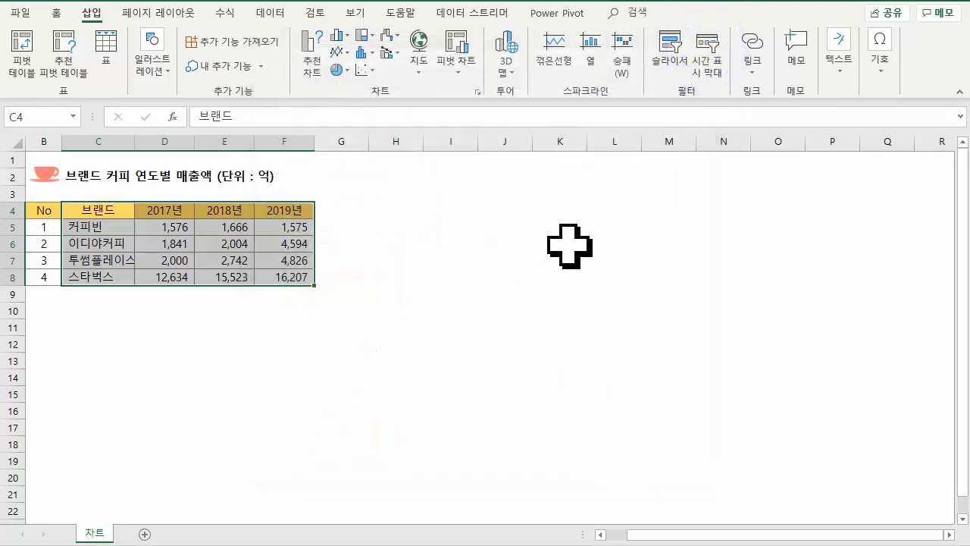
- Insert a 2-D clustered column chart of the selected sales data beside the table and switch its rows and columns
{"action": "left_click", "coordinate": [341, 36]}
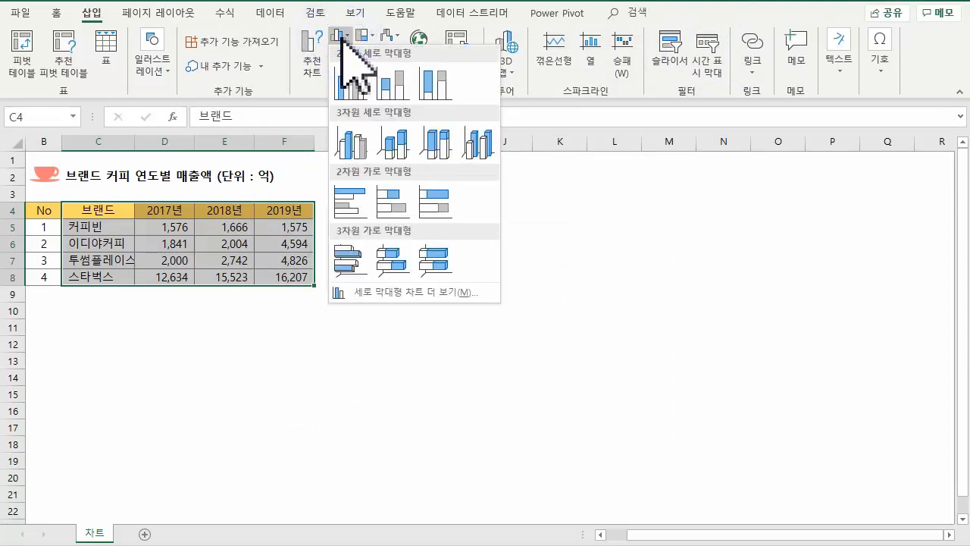
{"action": "left_click", "coordinate": [350, 85]}
{"action": "left_click_drag", "start_coordinate": [425, 241], "coordinate": [457, 218]}
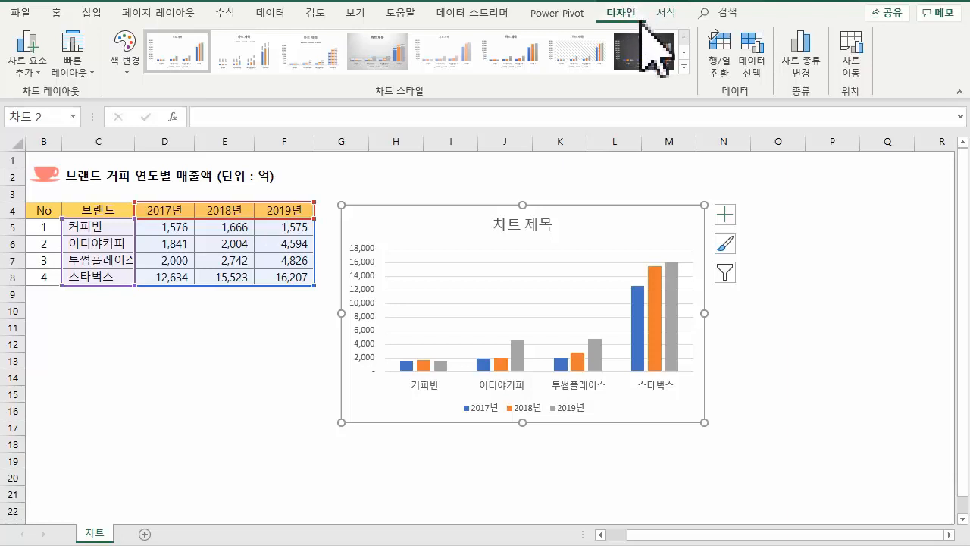
{"action": "left_click", "coordinate": [721, 47]}
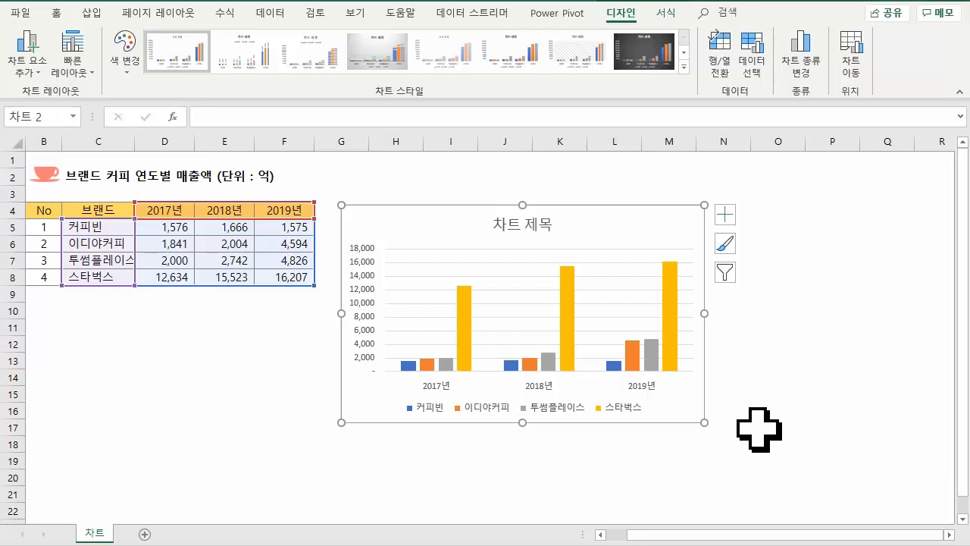
- Reposition and enlarge the column chart beside the table so it spans about columns H to O and rows 2 to 16
{"action": "mouse_move", "coordinate": [437, 221]}
{"action": "left_mouse_down"}
{"action": "mouse_move", "coordinate": [434, 181]}
{"action": "mouse_move", "coordinate": [407, 183]}
{"action": "mouse_move", "coordinate": [436, 177]}
{"action": "left_mouse_up"}
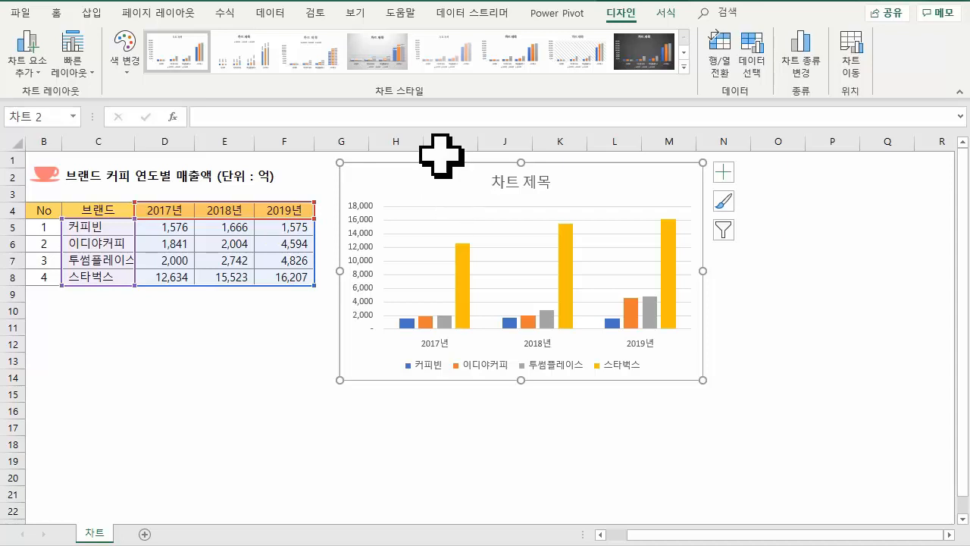
{"action": "left_click_drag", "start_coordinate": [703, 379], "coordinate": [806, 421]}
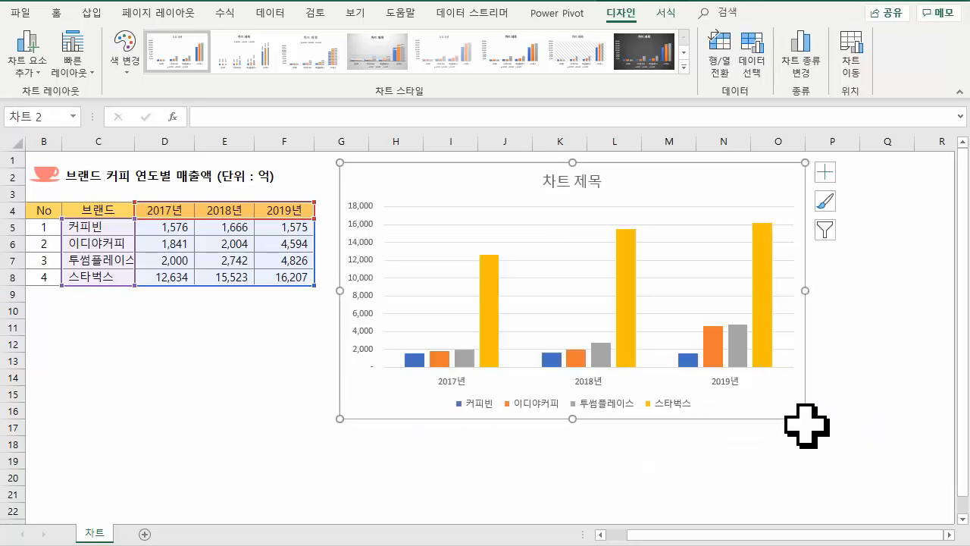
{"action": "left_click_drag", "start_coordinate": [340, 162], "coordinate": [370, 168]}
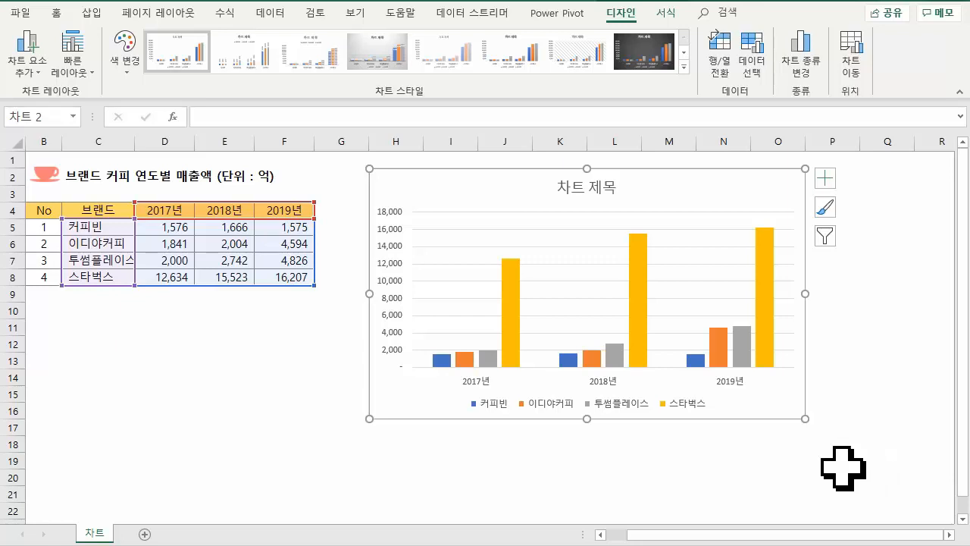
- Create a default column chart of C4:F8 on its own new chart sheet
{"action": "left_click_drag", "start_coordinate": [91, 210], "coordinate": [282, 273]}
{"action": "left_click", "coordinate": [281, 273]}
{"action": "left_click_drag", "start_coordinate": [113, 210], "coordinate": [303, 277]}
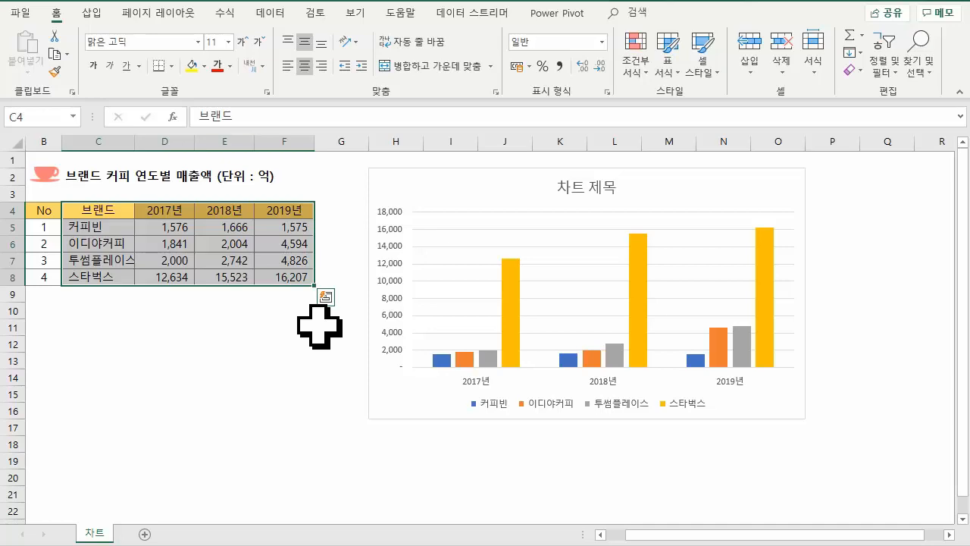
{"action": "key", "text": "F11"}
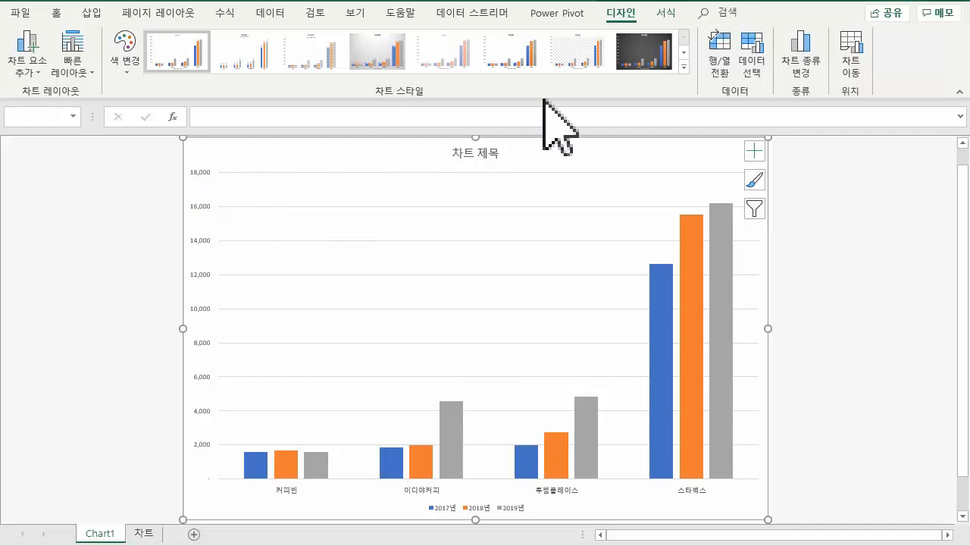
- Move the chart from its chart sheet into the 차트 worksheet as an embedded object and place it below the table
{"action": "left_click", "coordinate": [852, 47]}
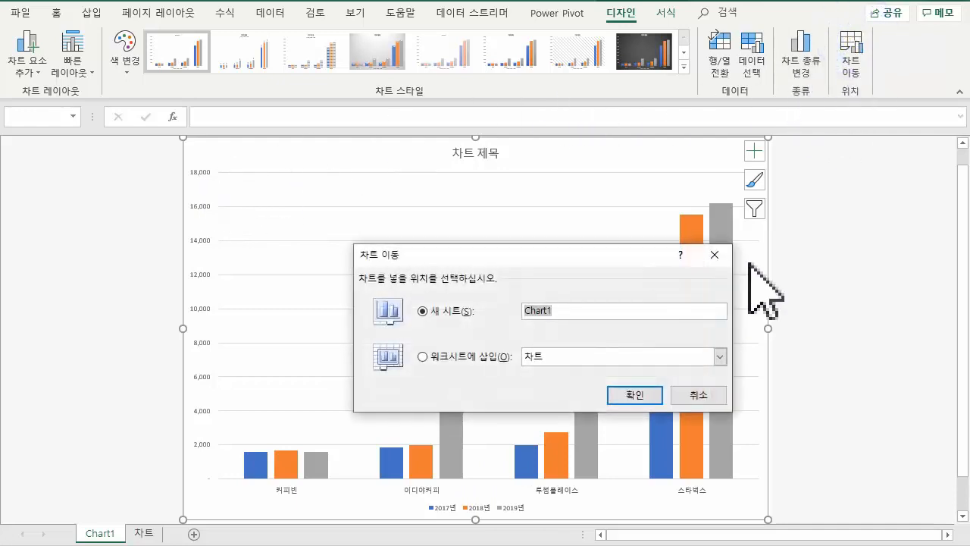
{"action": "left_click", "coordinate": [442, 357]}
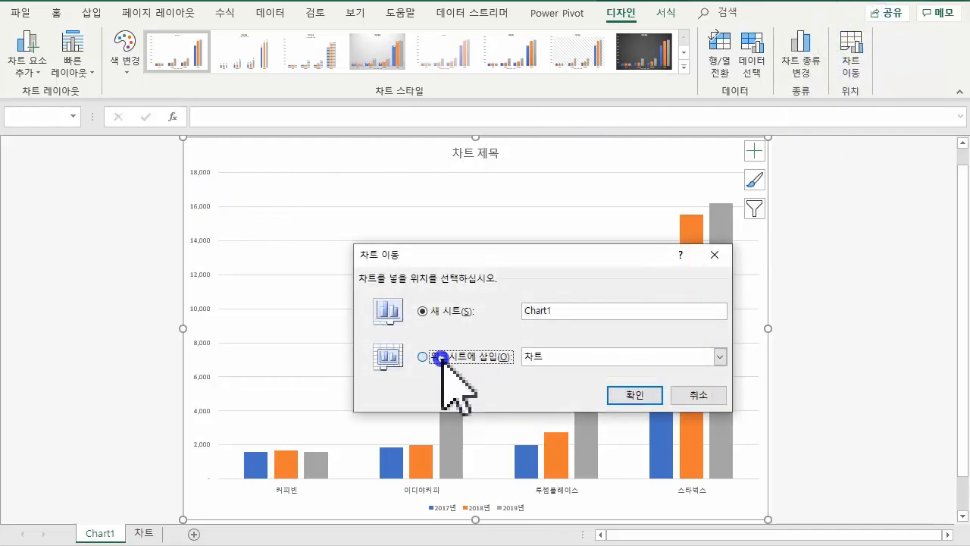
{"action": "left_click", "coordinate": [628, 393]}
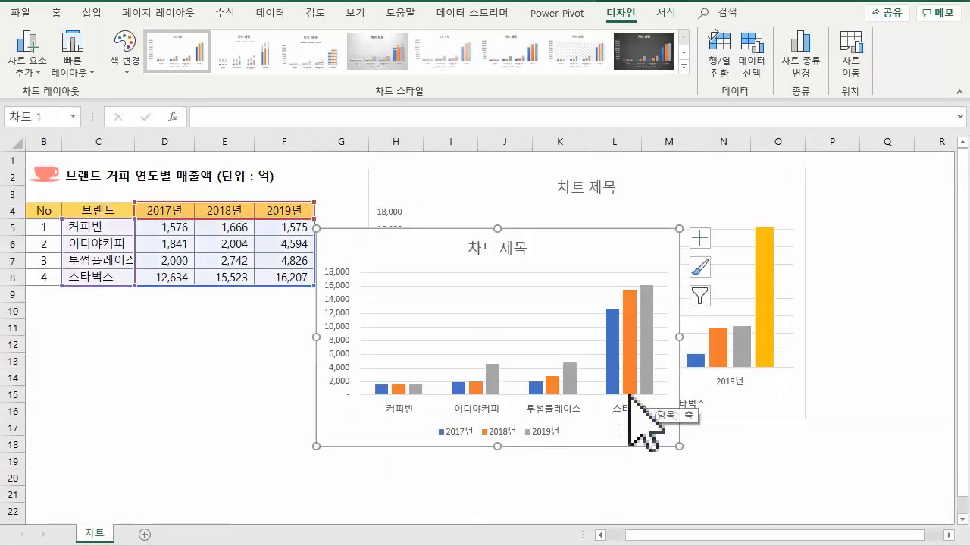
{"action": "left_click_drag", "start_coordinate": [423, 255], "coordinate": [196, 318]}
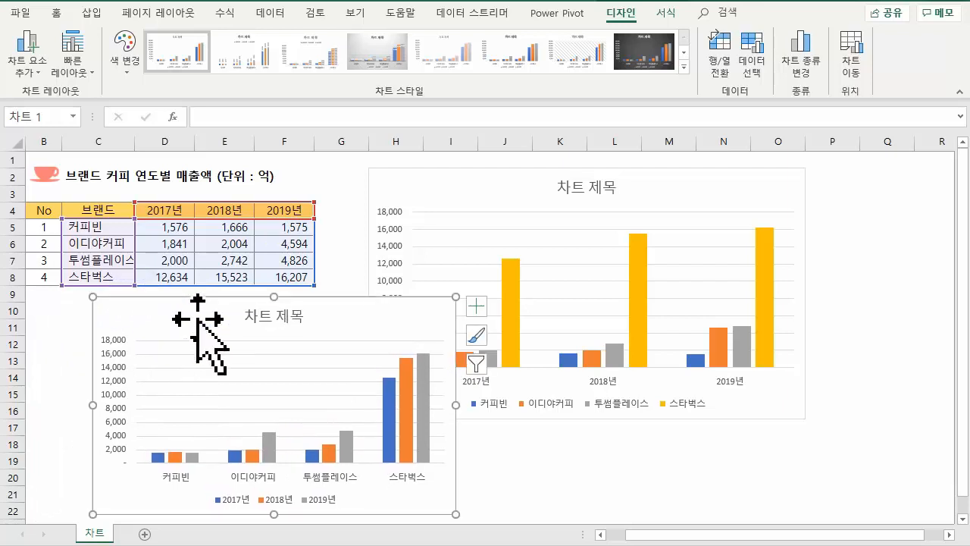
- Move the embedded chart below the table to a new sheet named Chart2
{"action": "left_click", "coordinate": [851, 38]}
{"action": "left_click", "coordinate": [423, 311]}
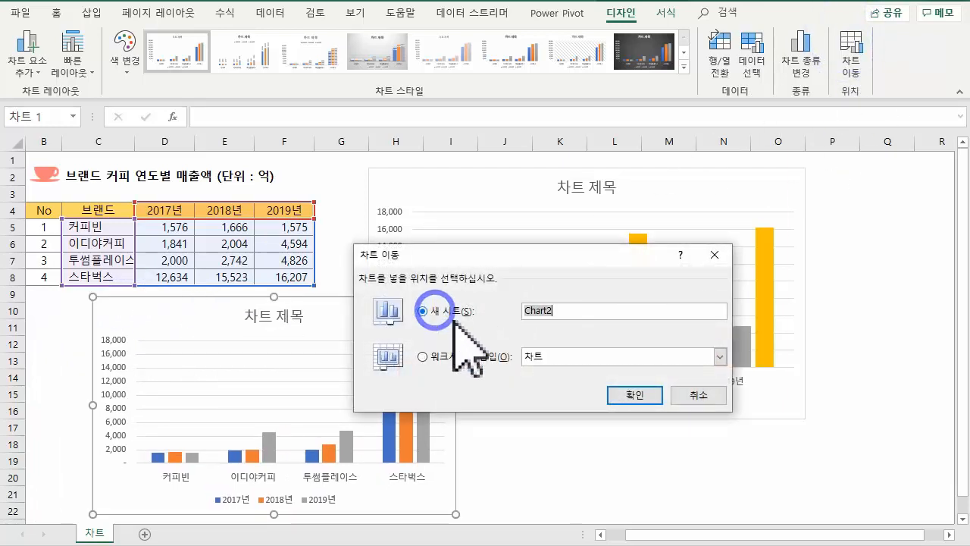
{"action": "left_click", "coordinate": [654, 396]}
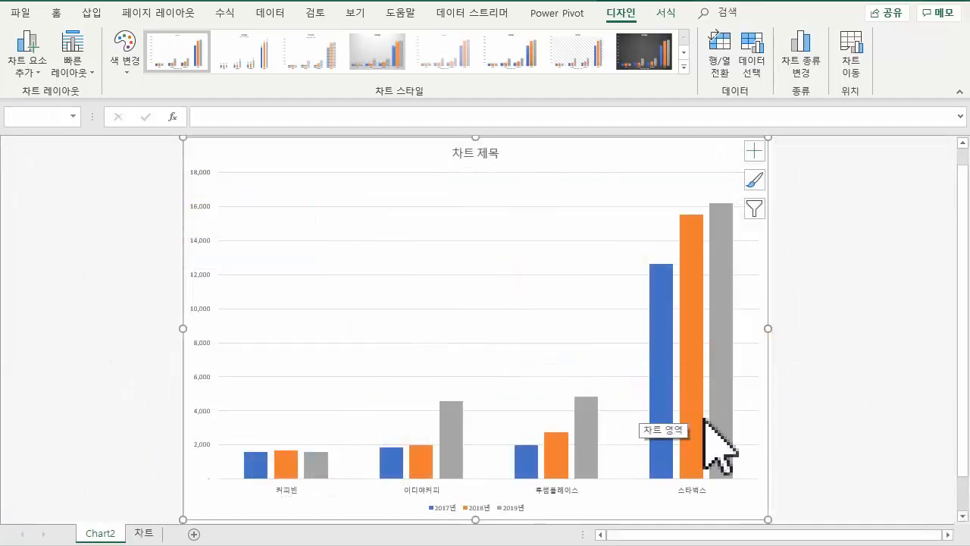
- Hide the gridlines and the legend of the column chart on the 차트 sheet
{"action": "left_click", "coordinate": [141, 534]}
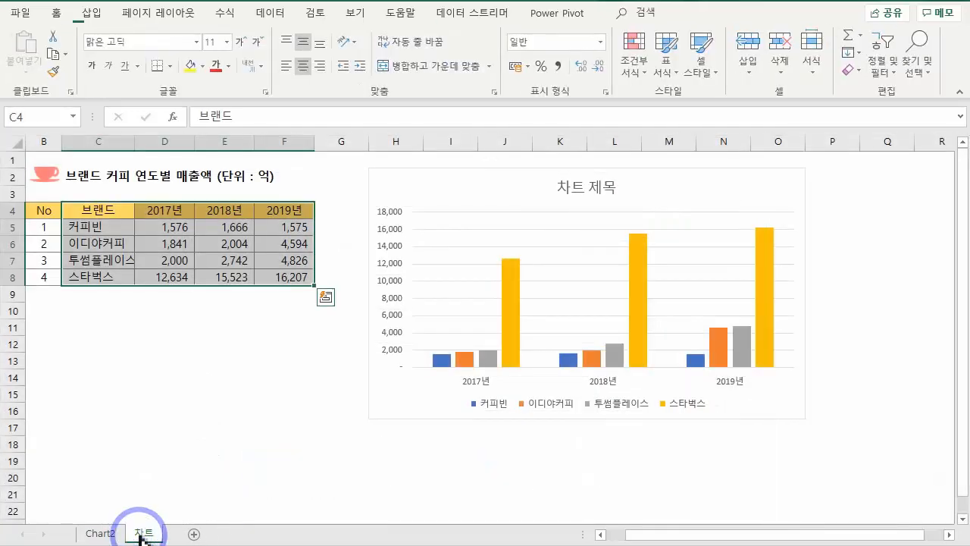
{"action": "left_click", "coordinate": [373, 410]}
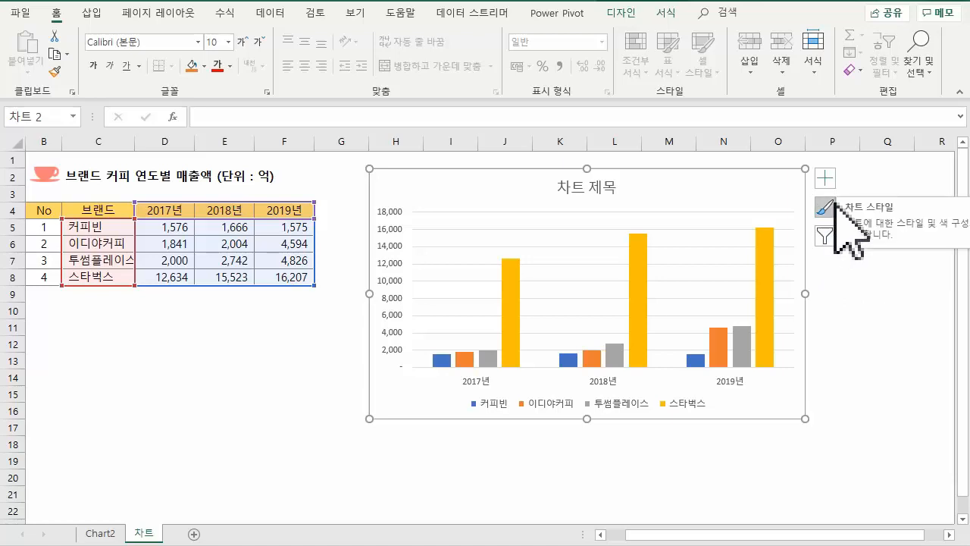
{"action": "left_click", "coordinate": [831, 182]}
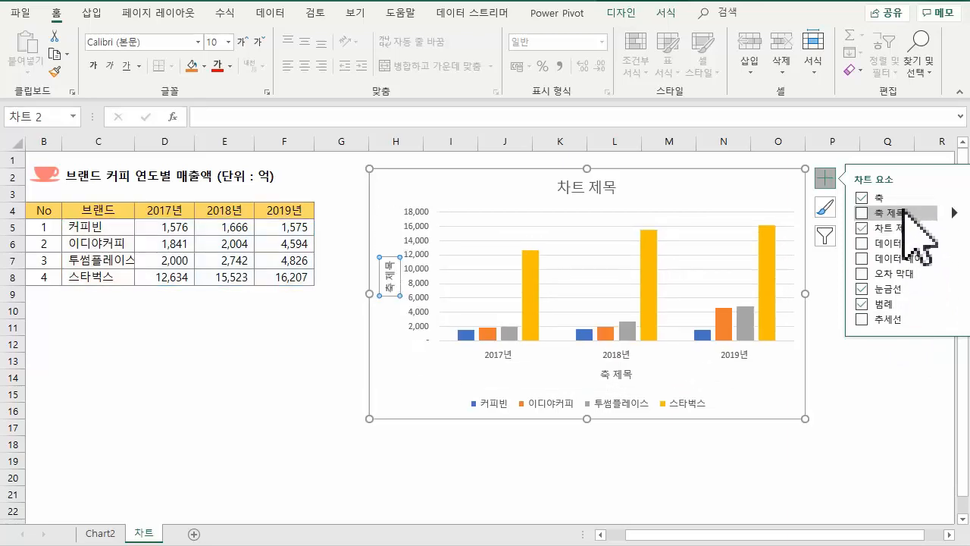
{"action": "left_click", "coordinate": [863, 290]}
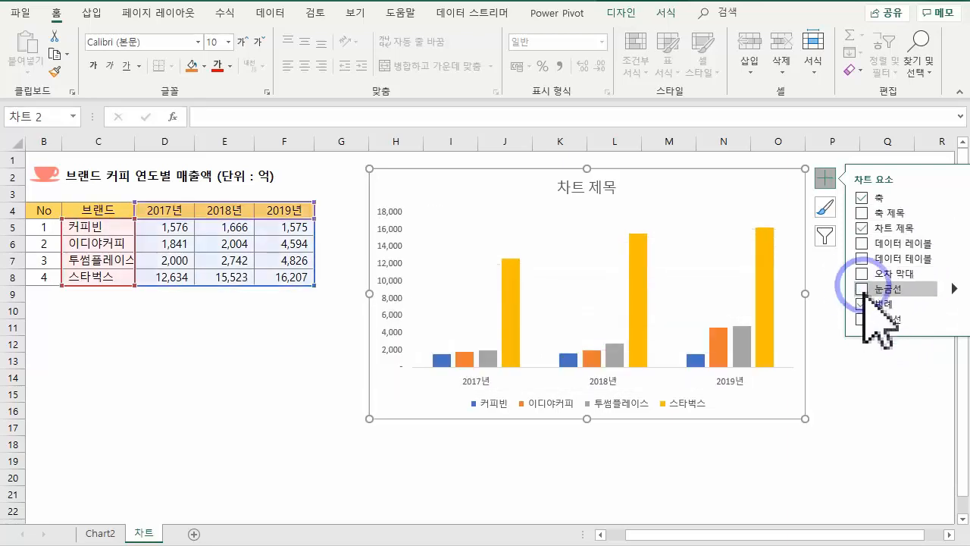
{"action": "left_click", "coordinate": [864, 304]}
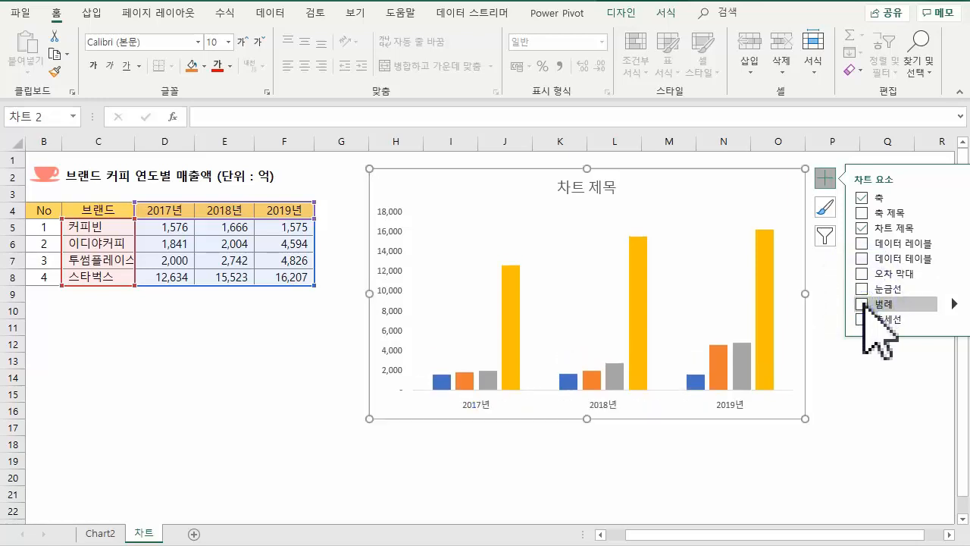
- Add a data table to the chart and turn its gridlines back on, keeping the legend off
{"action": "left_click", "coordinate": [862, 258]}
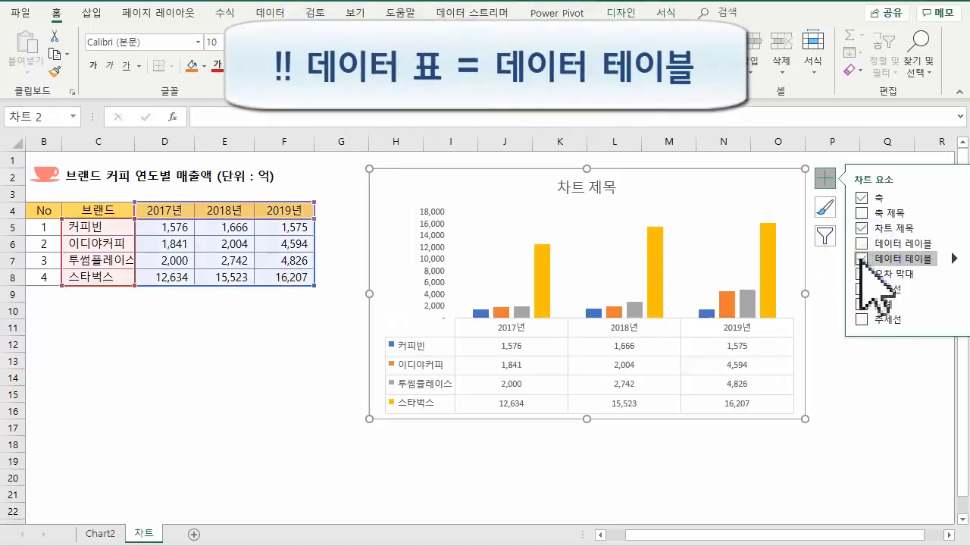
{"action": "left_click", "coordinate": [862, 289]}
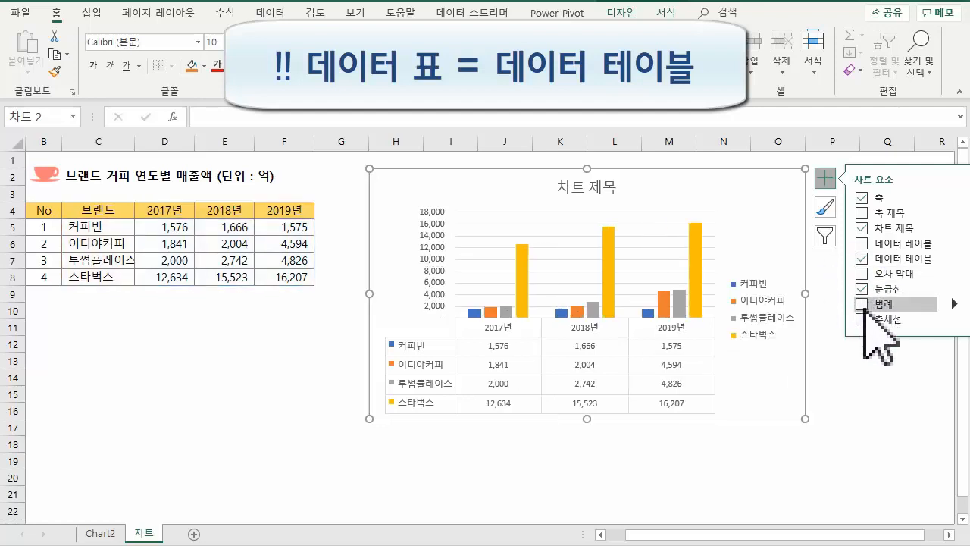
{"action": "left_click", "coordinate": [862, 304]}
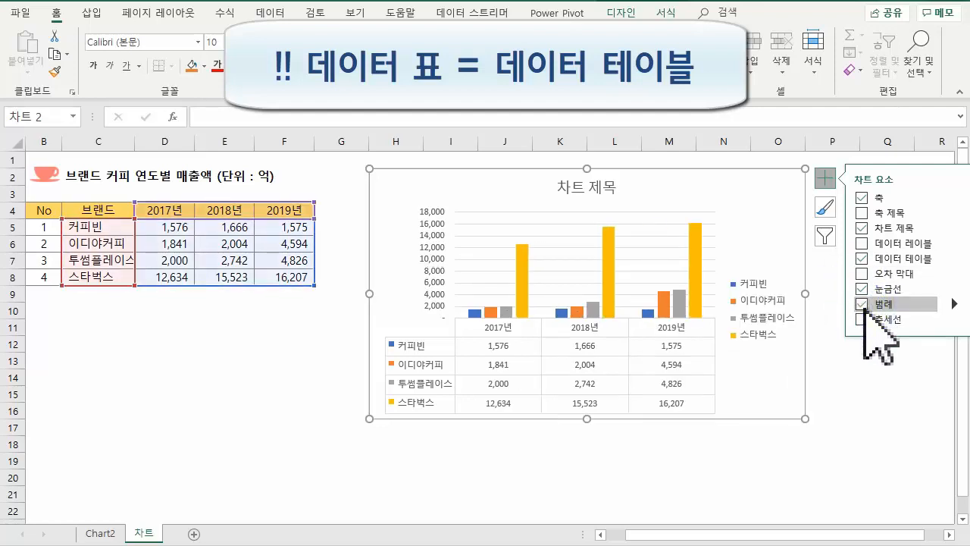
{"action": "left_click", "coordinate": [863, 304]}
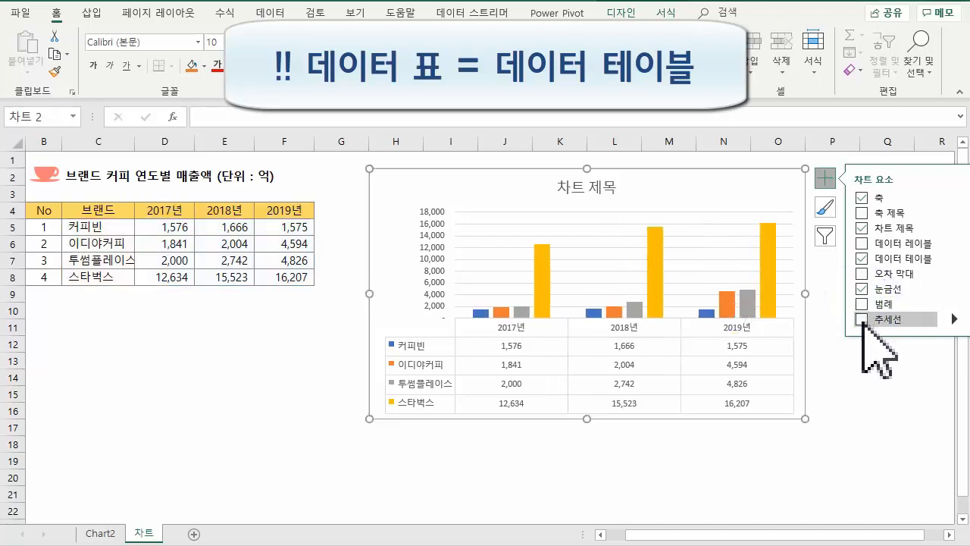
- Add a trendline to the chart based on the 이디야커피 series
{"action": "left_click", "coordinate": [863, 320]}
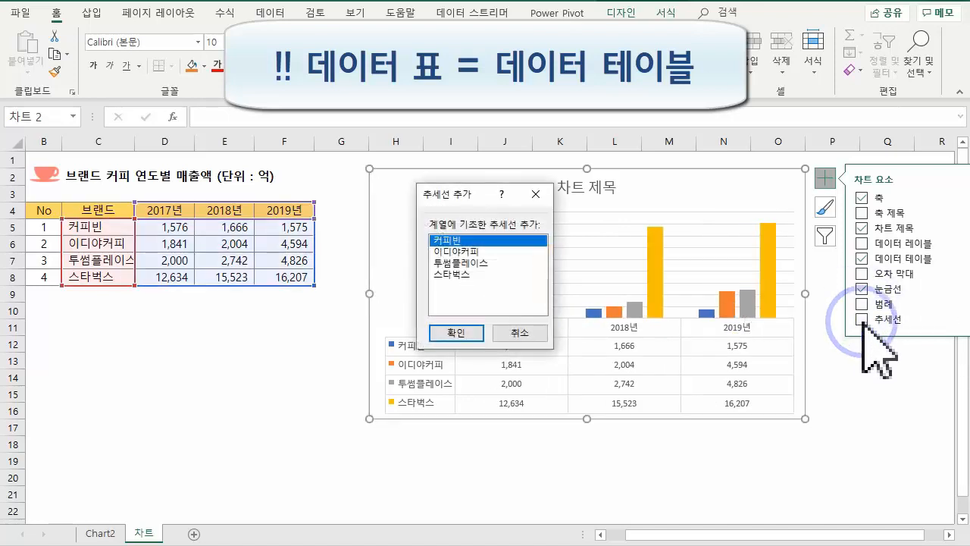
{"action": "left_click", "coordinate": [460, 251]}
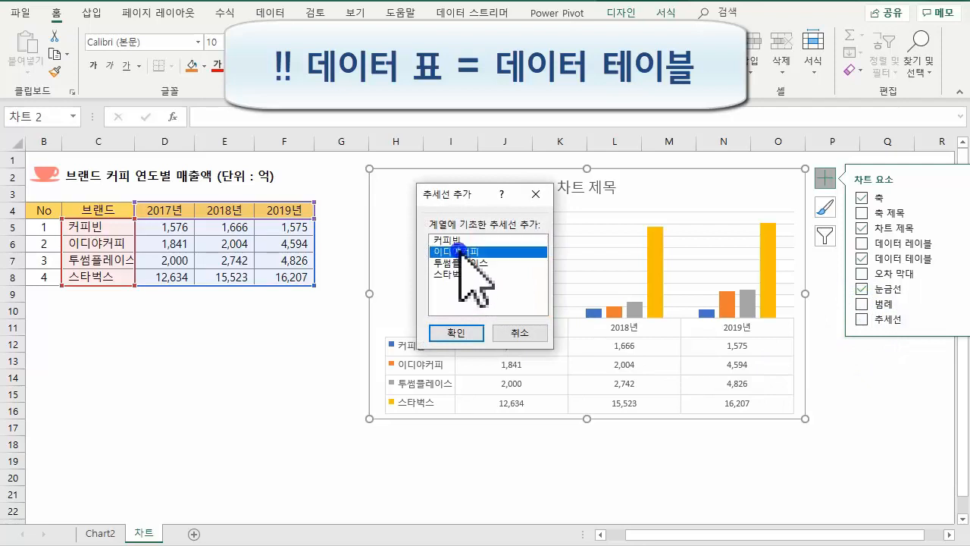
{"action": "left_click", "coordinate": [463, 332]}
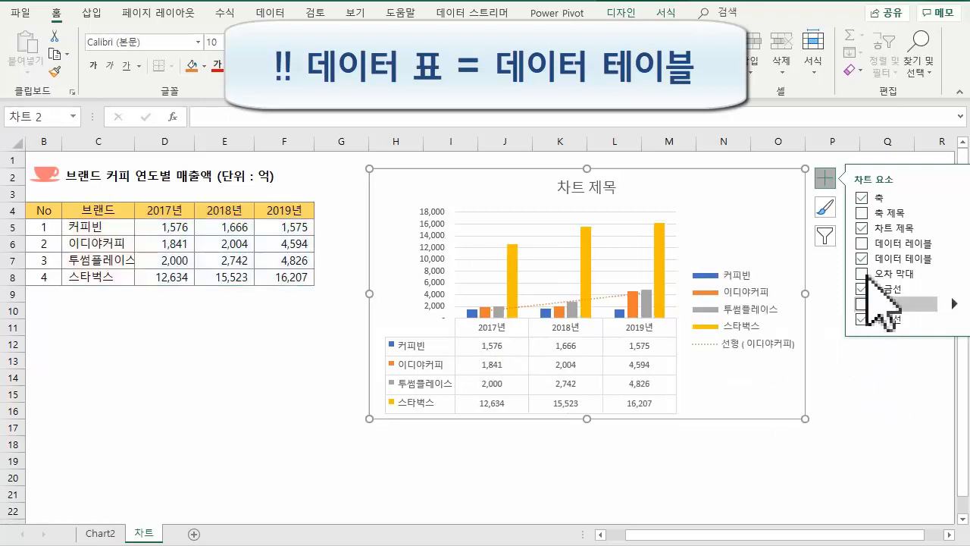
- View the chart's style options and its series and category filter
{"action": "left_click", "coordinate": [825, 207]}
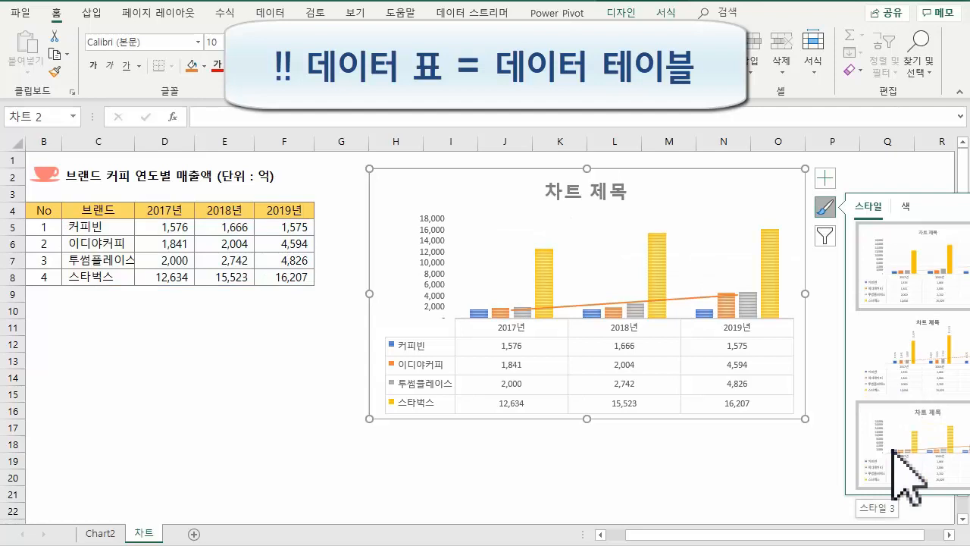
{"action": "left_click", "coordinate": [825, 236]}
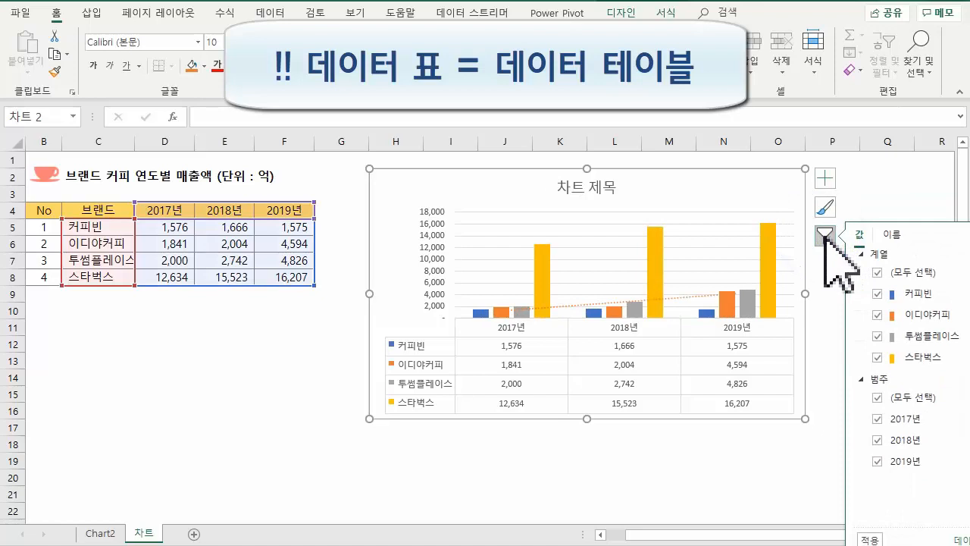
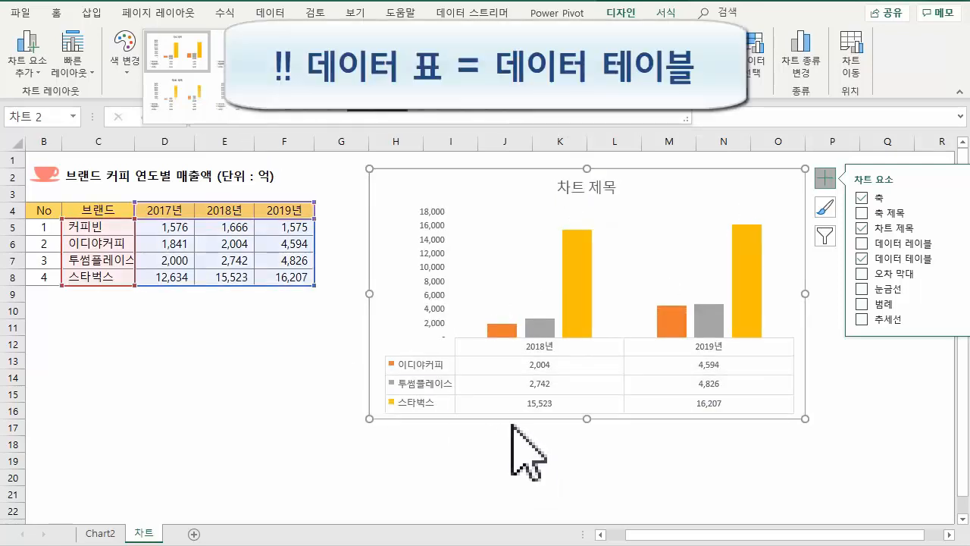
- Remove the data table from the column chart by setting 데이터 테이블 to 없음
{"action": "left_click", "coordinate": [25, 59]}
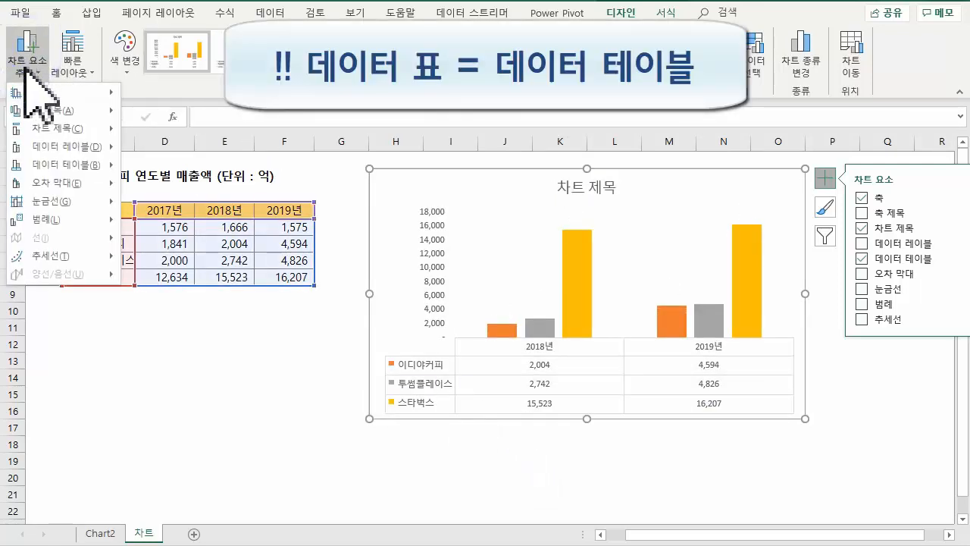
{"action": "mouse_move", "coordinate": [97, 165]}
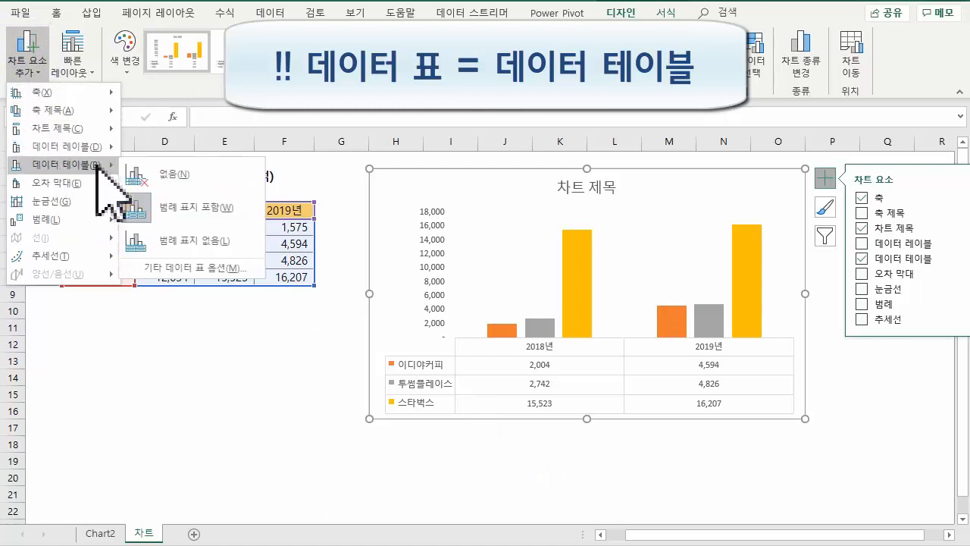
{"action": "left_click", "coordinate": [176, 175]}
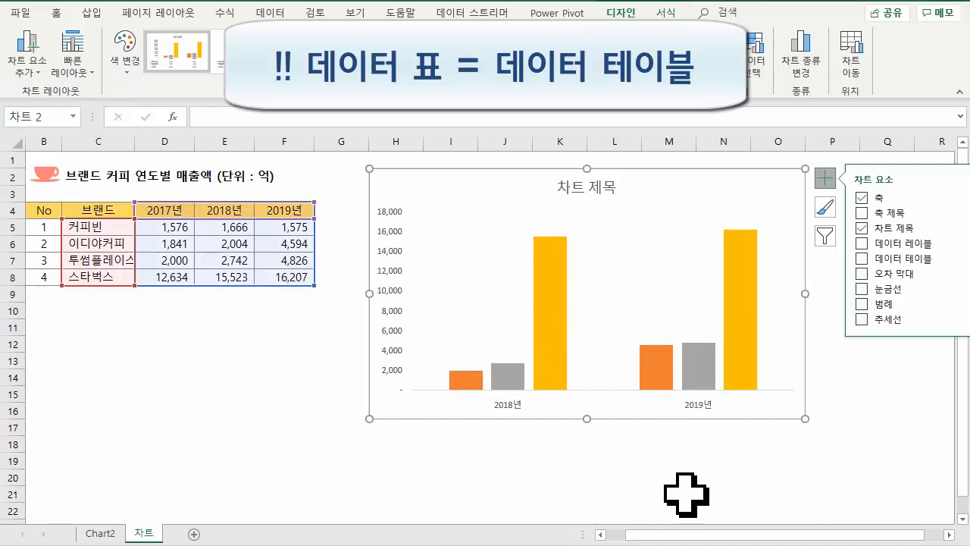
- Link the chart title to cell B2 of the 차트 sheet with the formula =차트!$B$2
{"action": "left_click", "coordinate": [573, 189]}
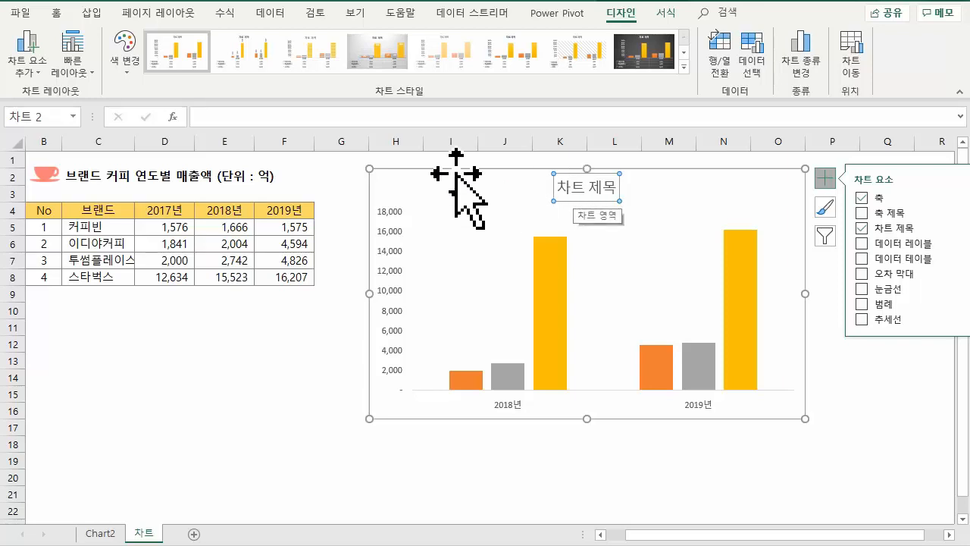
{"action": "left_click", "coordinate": [245, 119]}
{"action": "type", "text": "="}
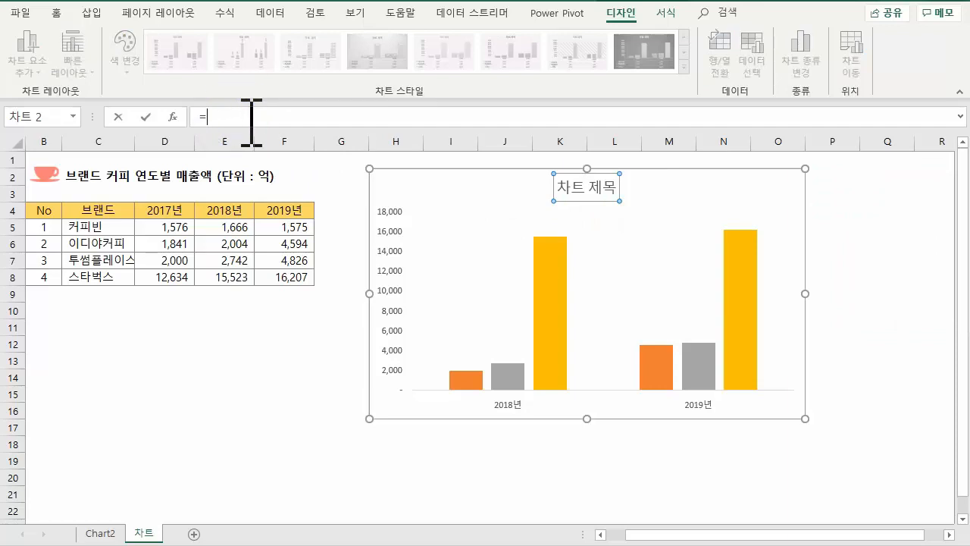
{"action": "left_click", "coordinate": [79, 176]}
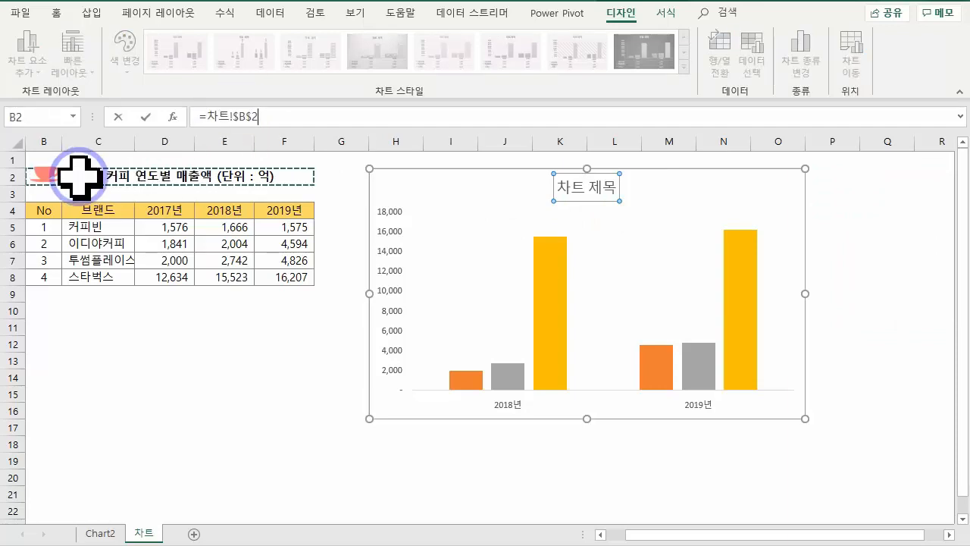
{"action": "key", "text": "Return"}
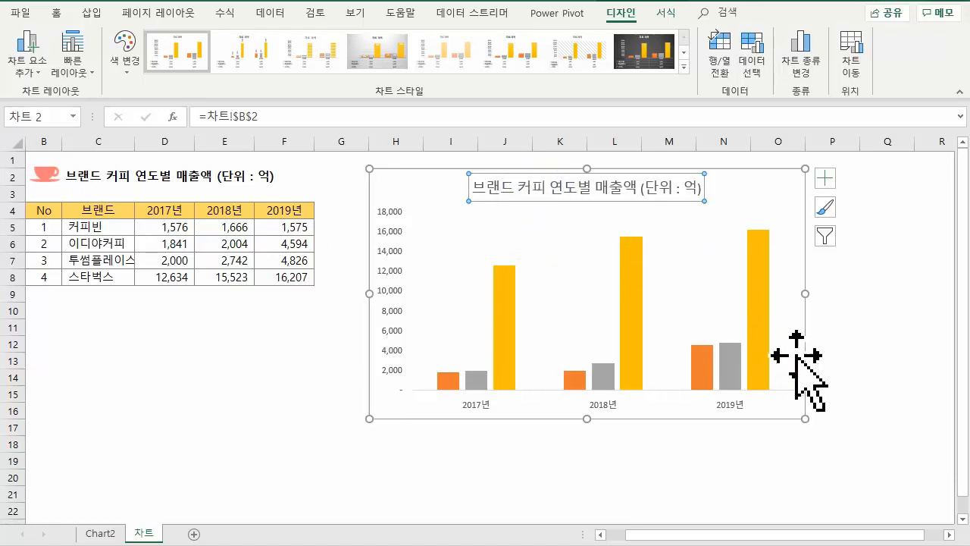
{"action": "left_click", "coordinate": [845, 393]}
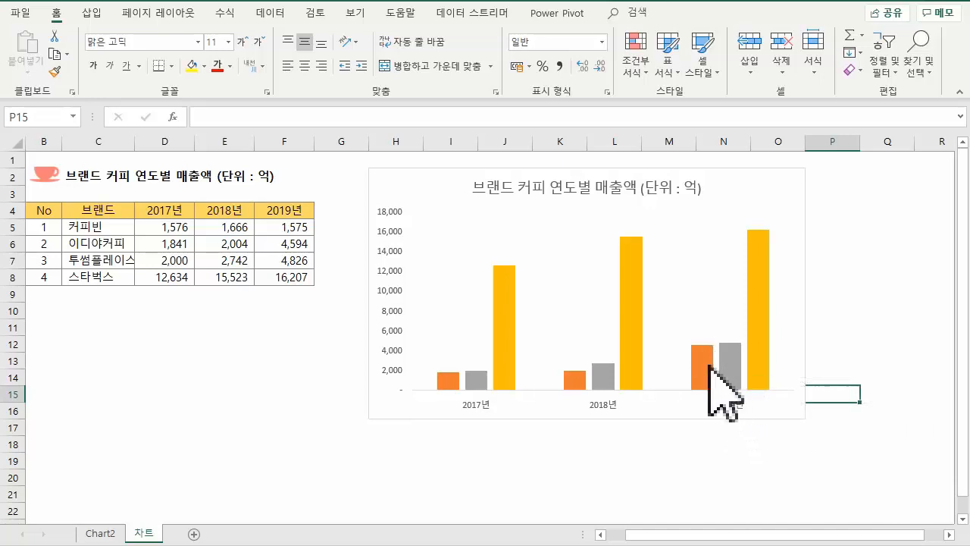
- Open the vertical value axis options and set the major unit to 4000
{"action": "left_click", "coordinate": [399, 214]}
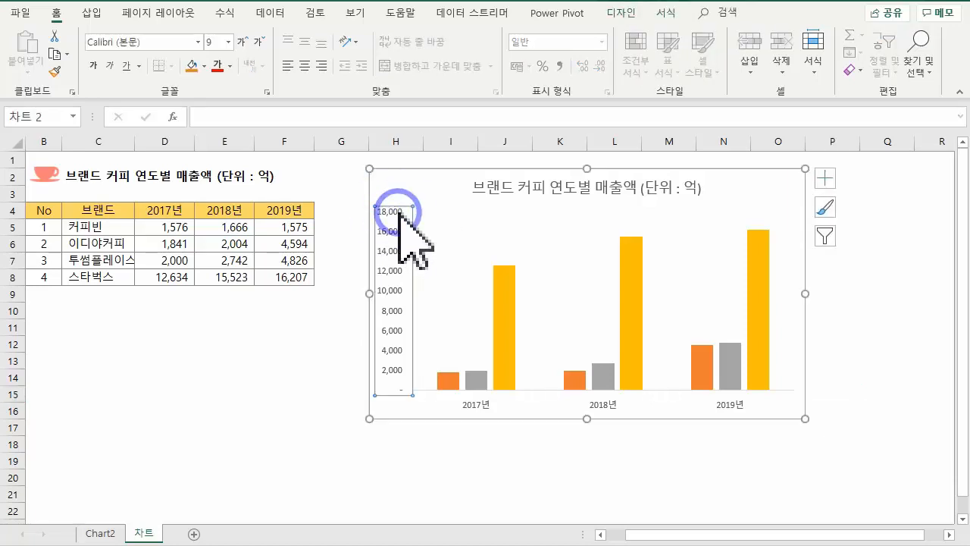
{"action": "double_click", "coordinate": [399, 214]}
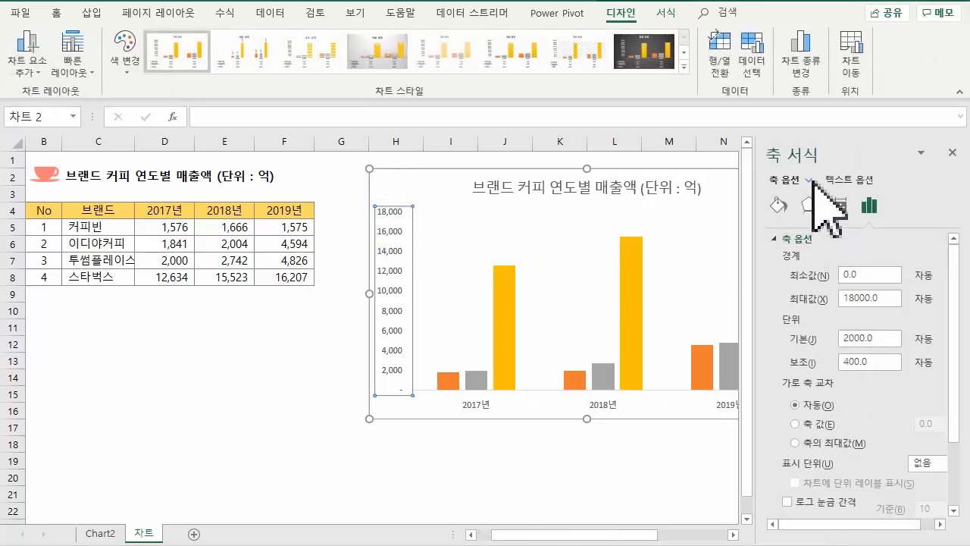
{"action": "left_click", "coordinate": [870, 209]}
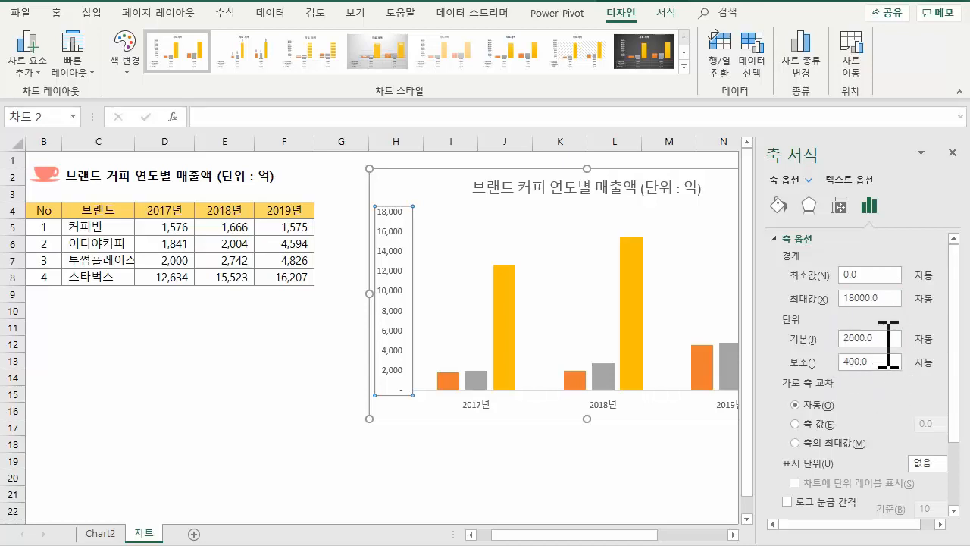
{"action": "left_click_drag", "start_coordinate": [889, 343], "coordinate": [837, 339]}
{"action": "type", "text": "4"}
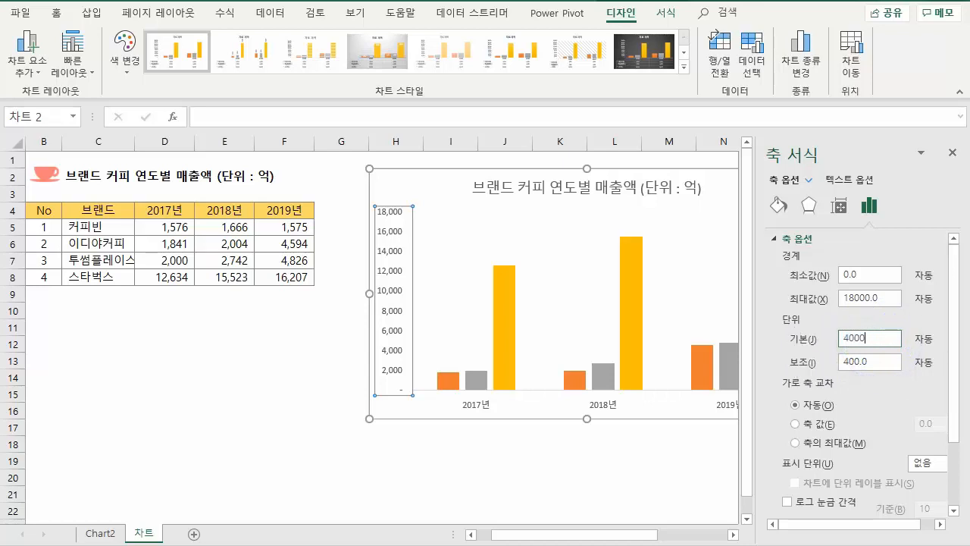
{"action": "left_click", "coordinate": [894, 362]}
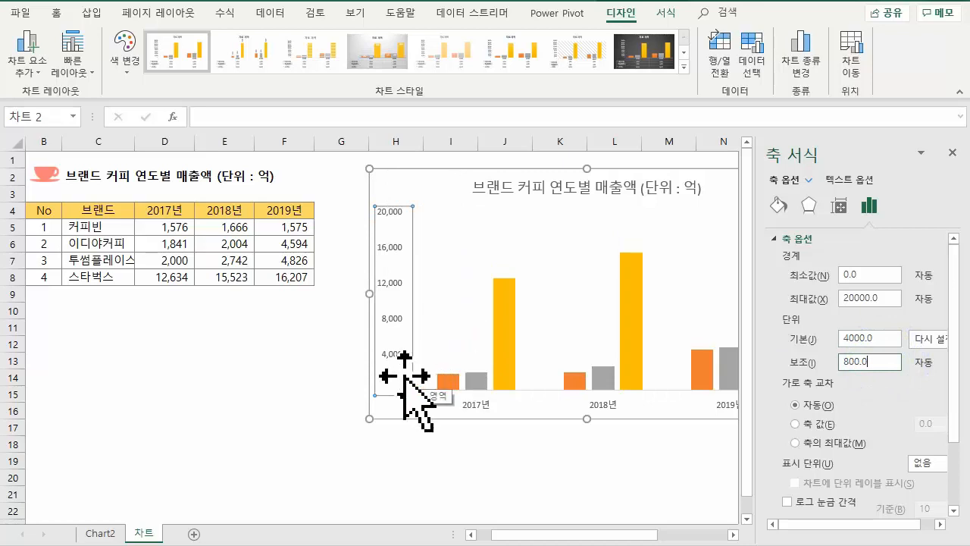
- Set the vertical axis major unit to 5000
{"action": "double_click", "coordinate": [863, 338]}
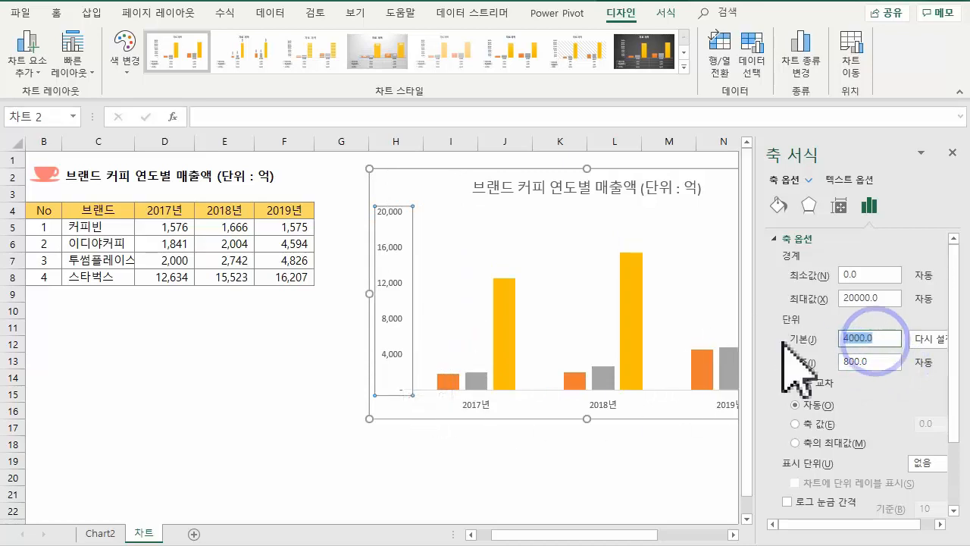
{"action": "type", "text": "5"}
{"action": "key", "text": "Return"}
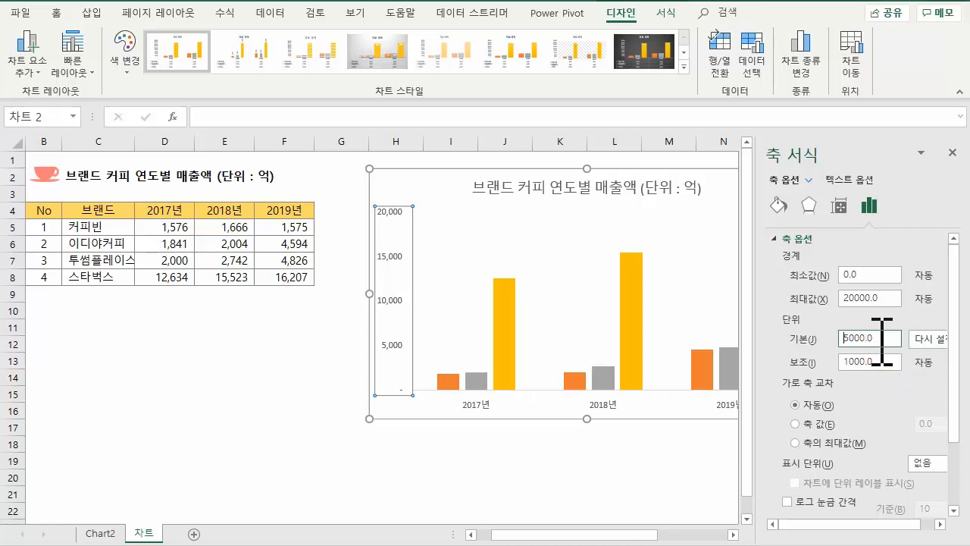
- Set the vertical axis major unit to 2000
{"action": "left_click_drag", "start_coordinate": [883, 341], "coordinate": [781, 341]}
{"action": "type", "text": "2"}
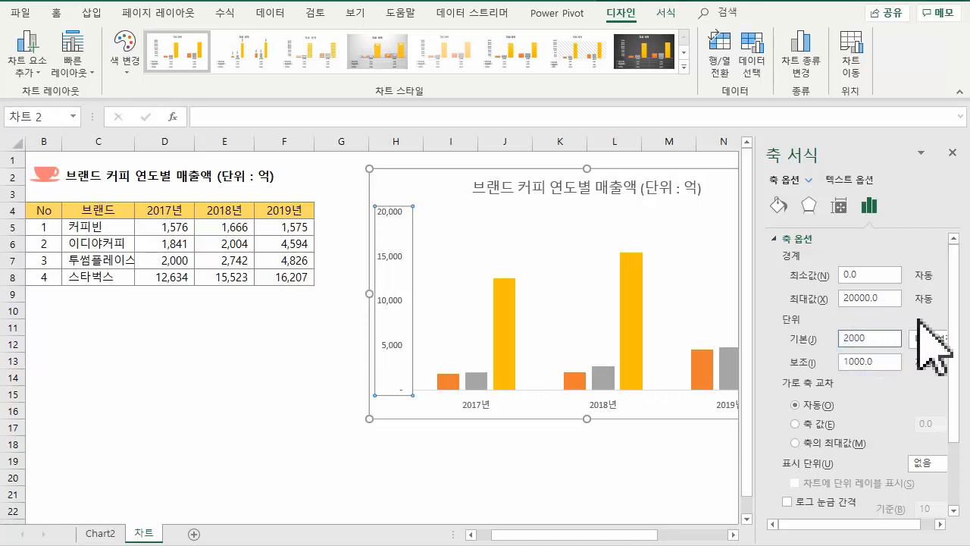
{"action": "key", "text": "Return"}
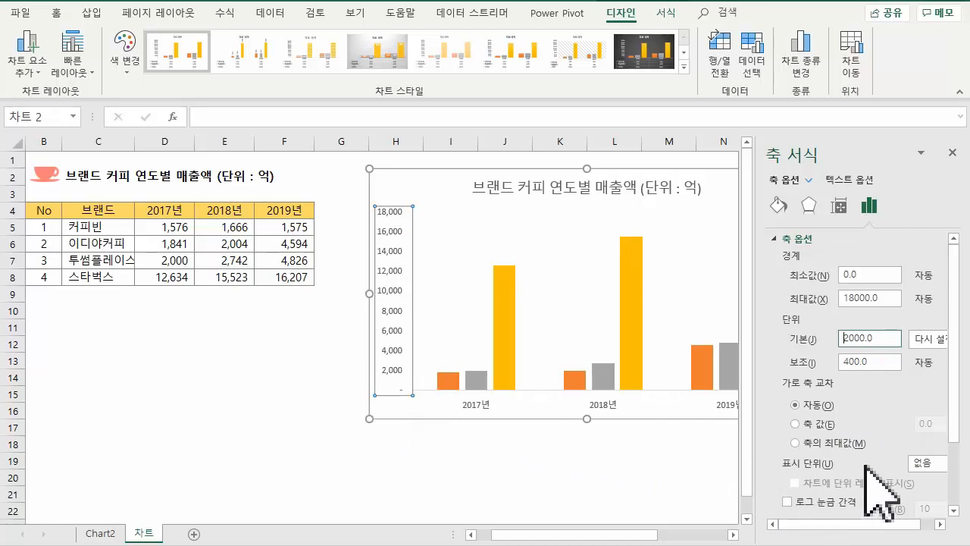
- Change the vertical axis number format category to 숫자 and bring up the axis's fill and line options
{"action": "scroll", "coordinate": [867, 504], "scroll_direction": "down", "scroll_amount": 2}
{"action": "left_click", "coordinate": [777, 474]}
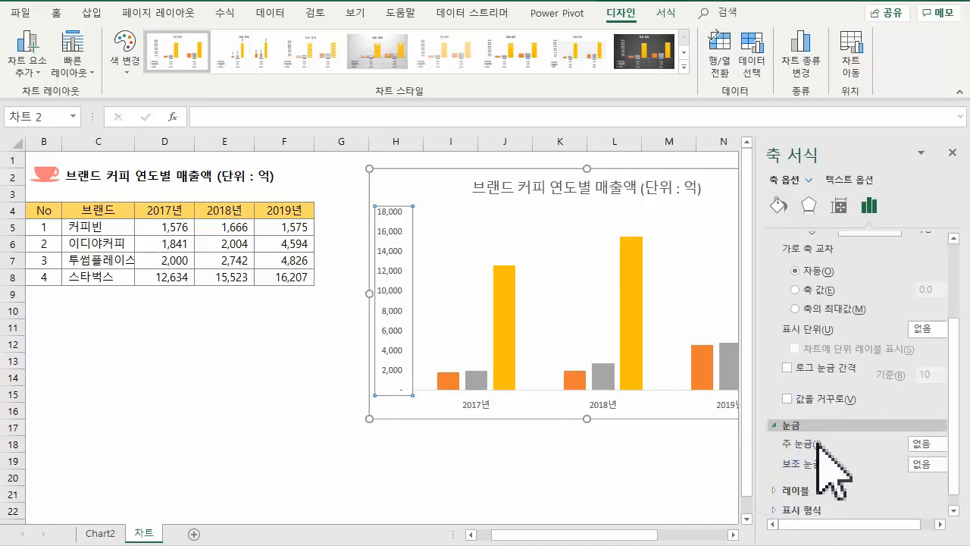
{"action": "left_click", "coordinate": [791, 512]}
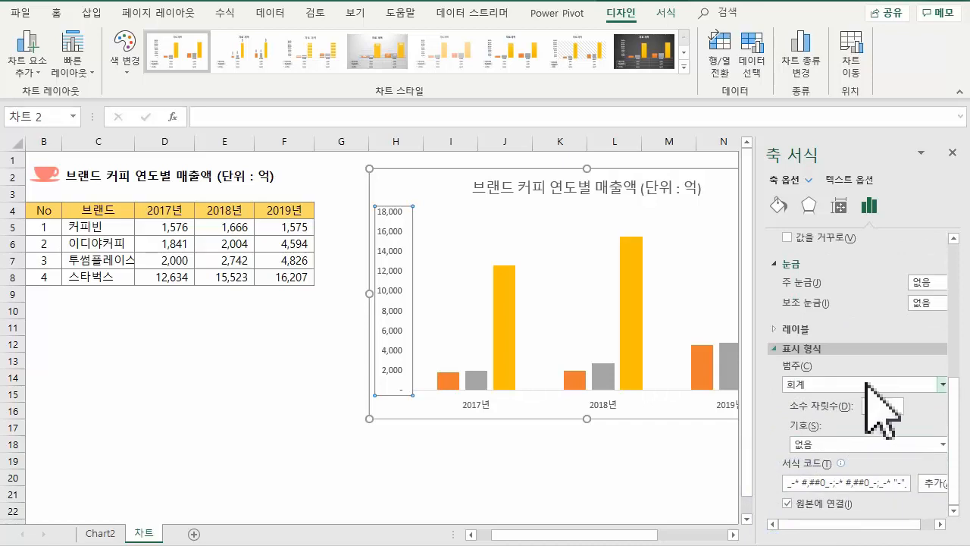
{"action": "left_click", "coordinate": [840, 384]}
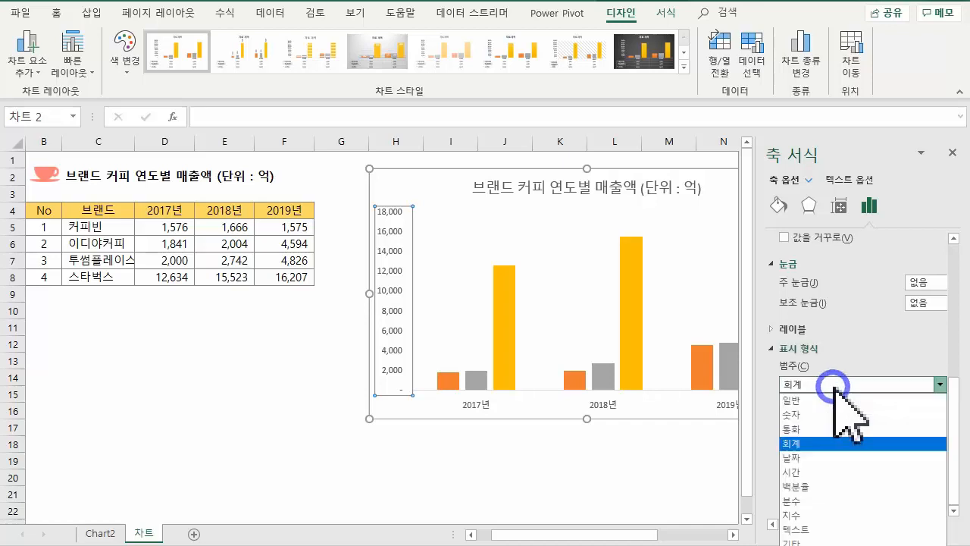
{"action": "left_click", "coordinate": [807, 414]}
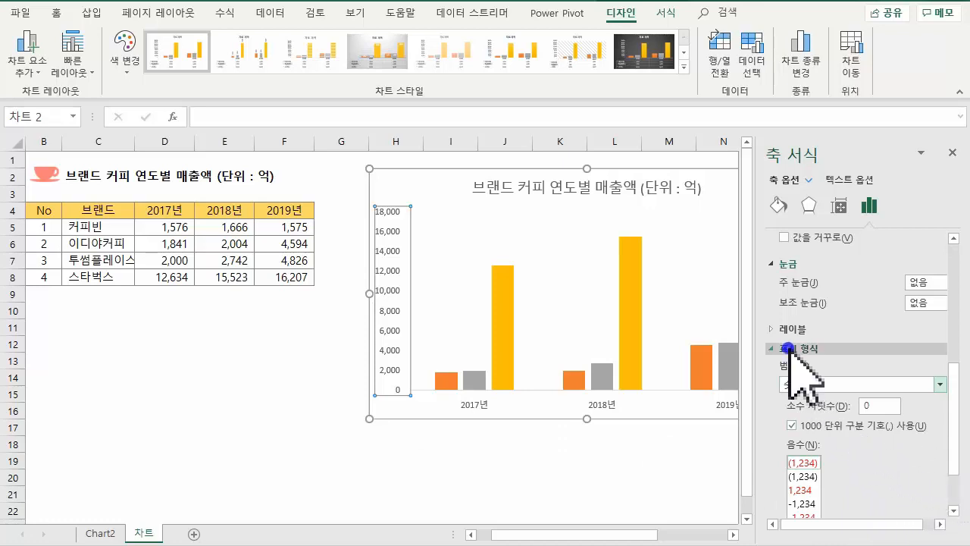
{"action": "left_click", "coordinate": [789, 348]}
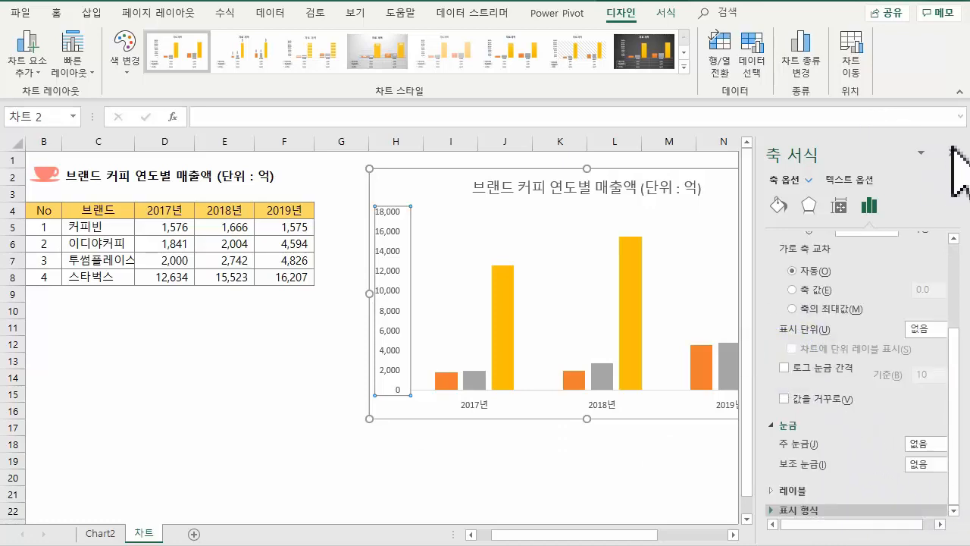
{"action": "left_click", "coordinate": [778, 204]}
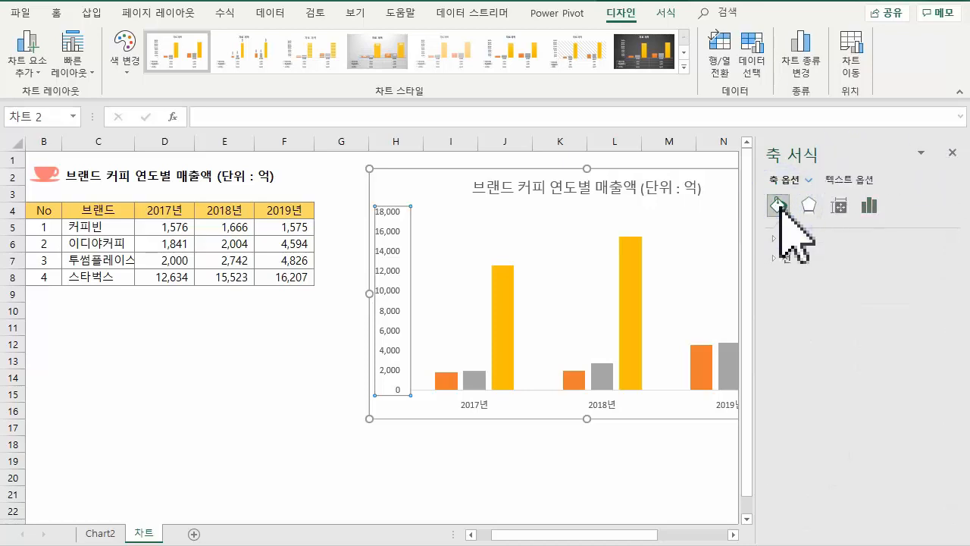
- Add data labels to only the 스타벅스 series, positioned at 바깥쪽 끝에
{"action": "left_click", "coordinate": [501, 318]}
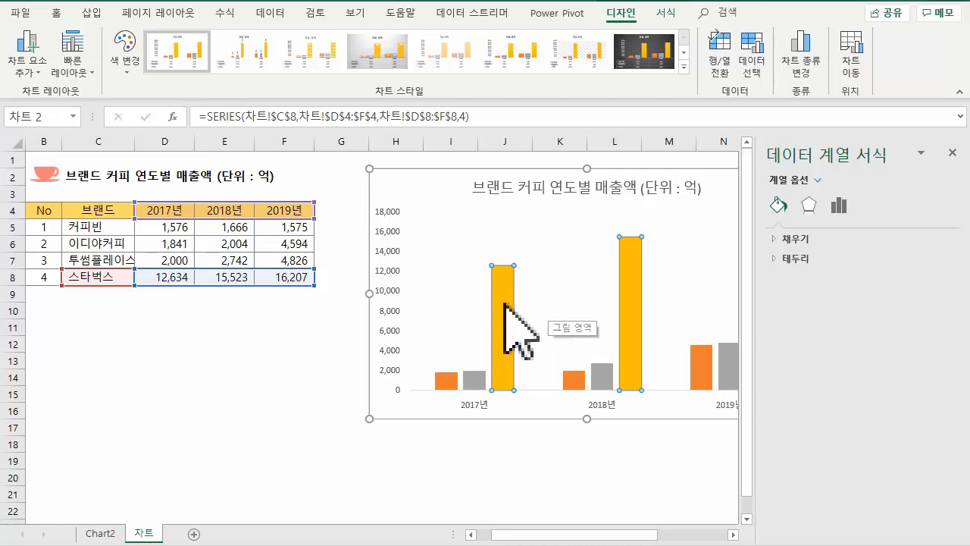
{"action": "left_click", "coordinate": [28, 61]}
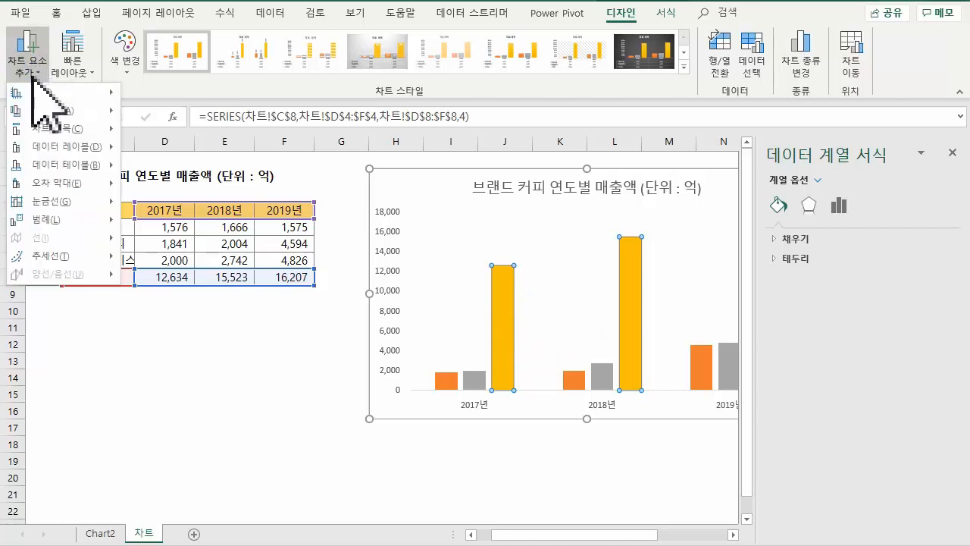
{"action": "mouse_move", "coordinate": [50, 161]}
{"action": "mouse_move", "coordinate": [72, 146]}
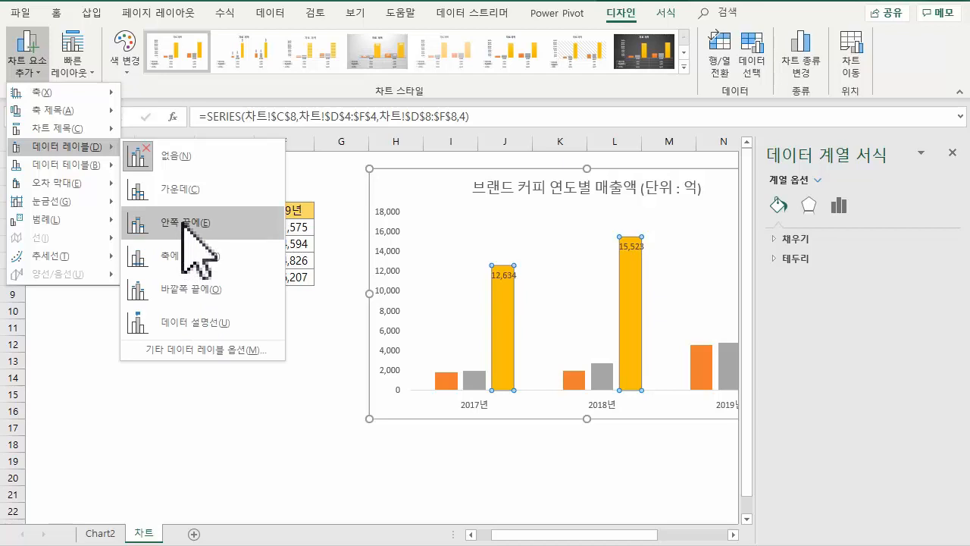
{"action": "left_click", "coordinate": [194, 288]}
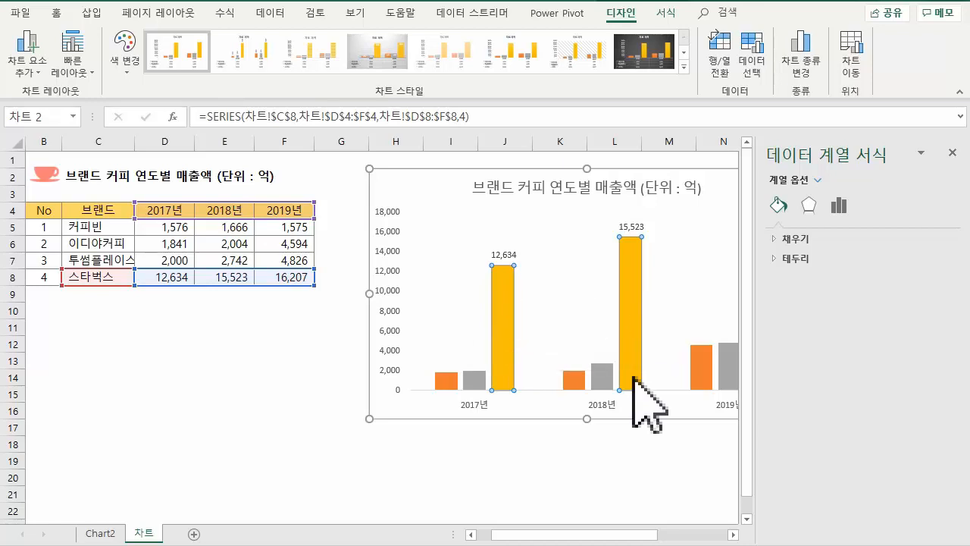
- Select all columns of the 스타벅스 series and give them a solid fill (단색 채우기)
{"action": "left_click_drag", "start_coordinate": [634, 533], "coordinate": [693, 538]}
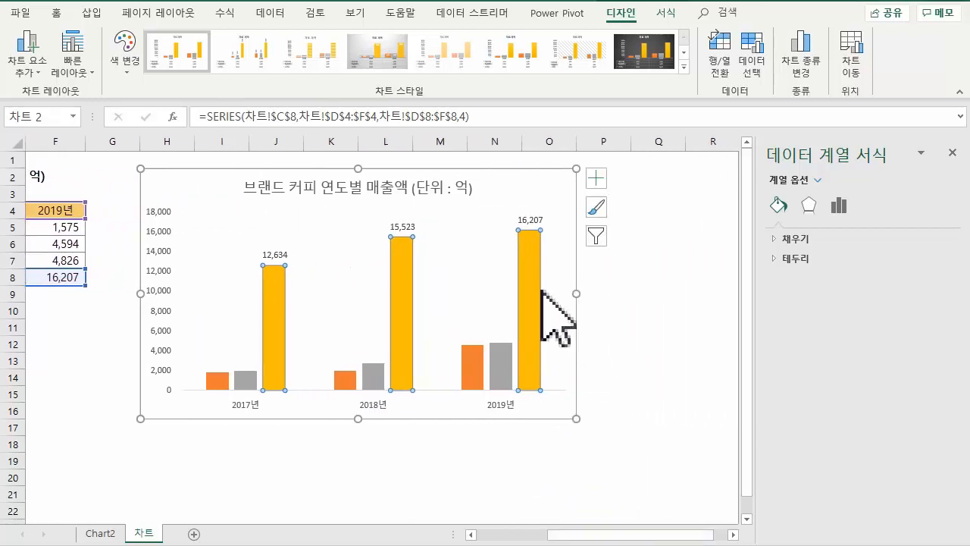
{"action": "left_click", "coordinate": [534, 277]}
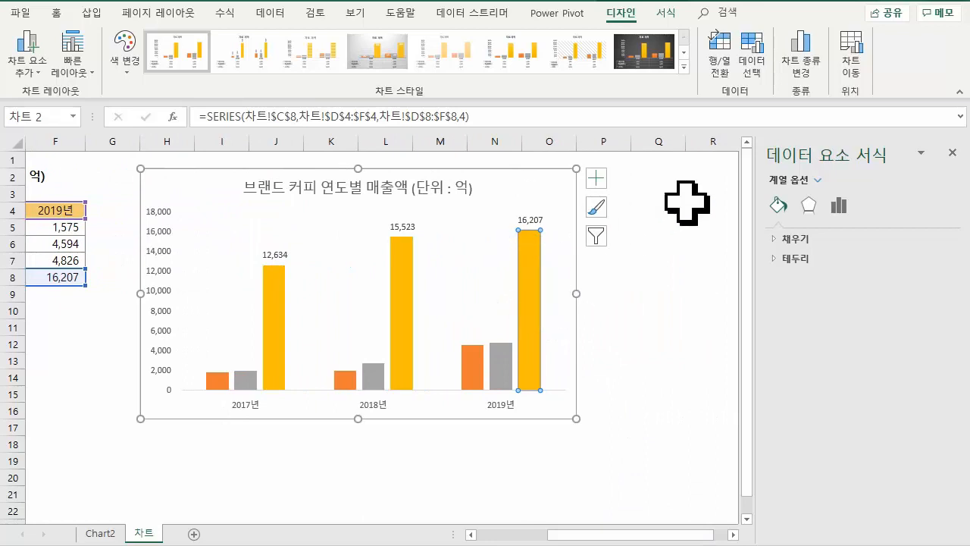
{"action": "left_click", "coordinate": [553, 258]}
{"action": "left_click", "coordinate": [530, 271]}
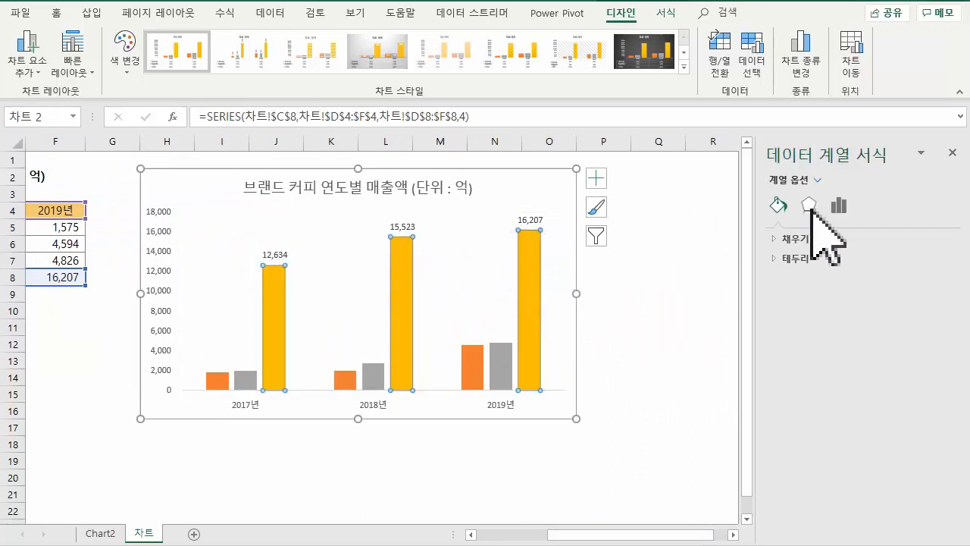
{"action": "left_click", "coordinate": [800, 238]}
{"action": "left_click", "coordinate": [801, 279]}
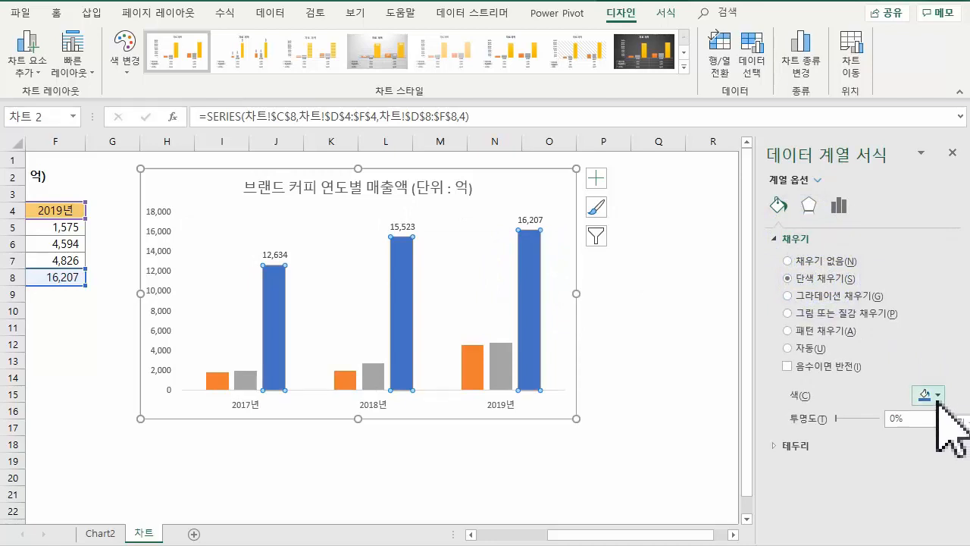
- Fill only the 2019 column of the 스타벅스 series with standard red
{"action": "left_click", "coordinate": [531, 270]}
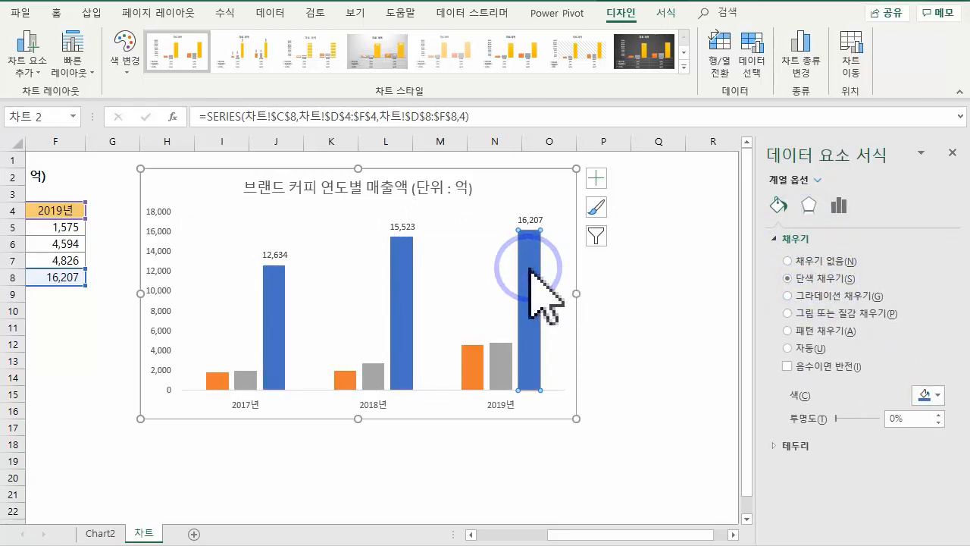
{"action": "left_click", "coordinate": [937, 395]}
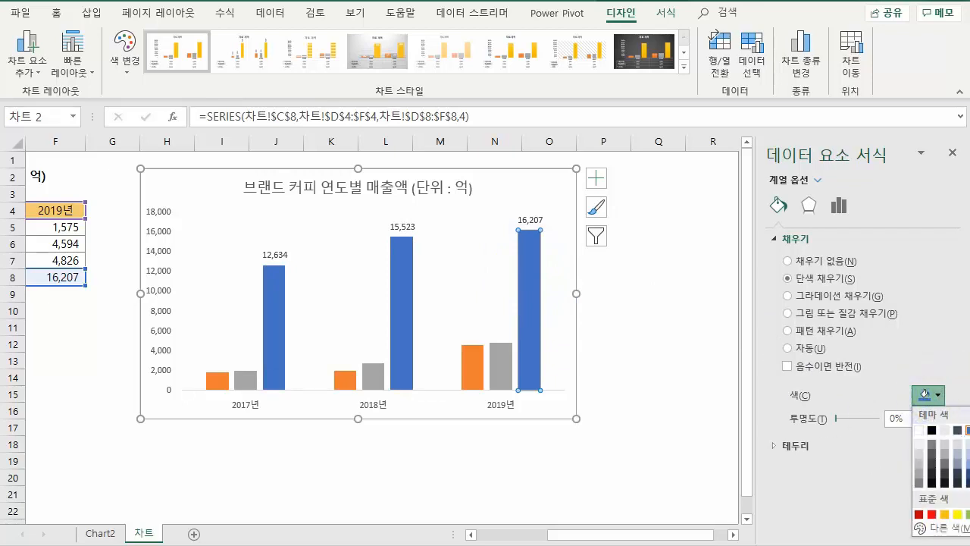
{"action": "left_click", "coordinate": [932, 514]}
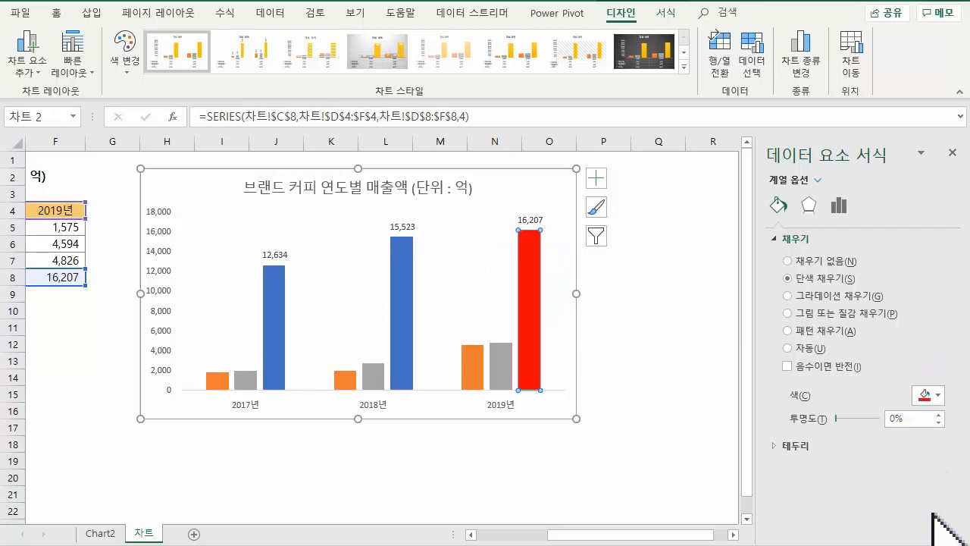
{"action": "left_click", "coordinate": [938, 395]}
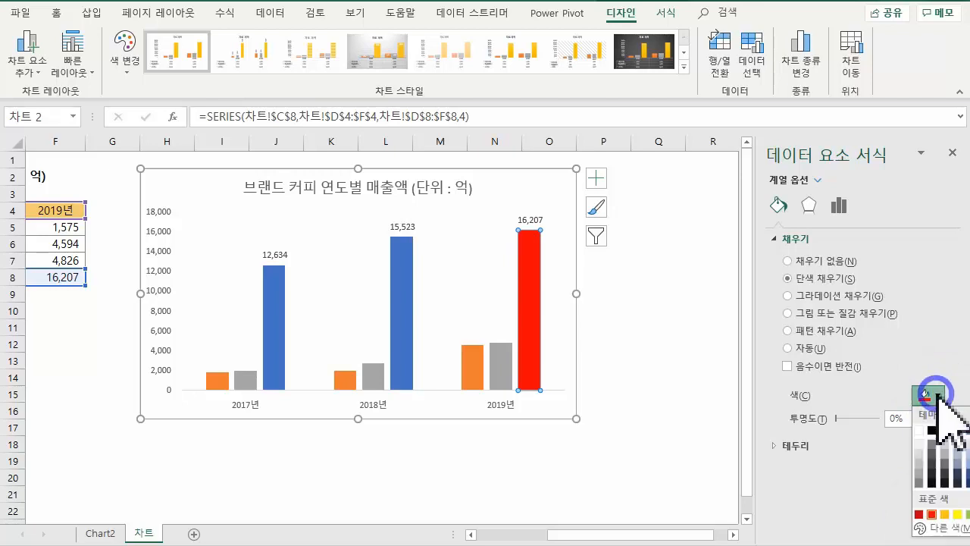
{"action": "left_click", "coordinate": [944, 524]}
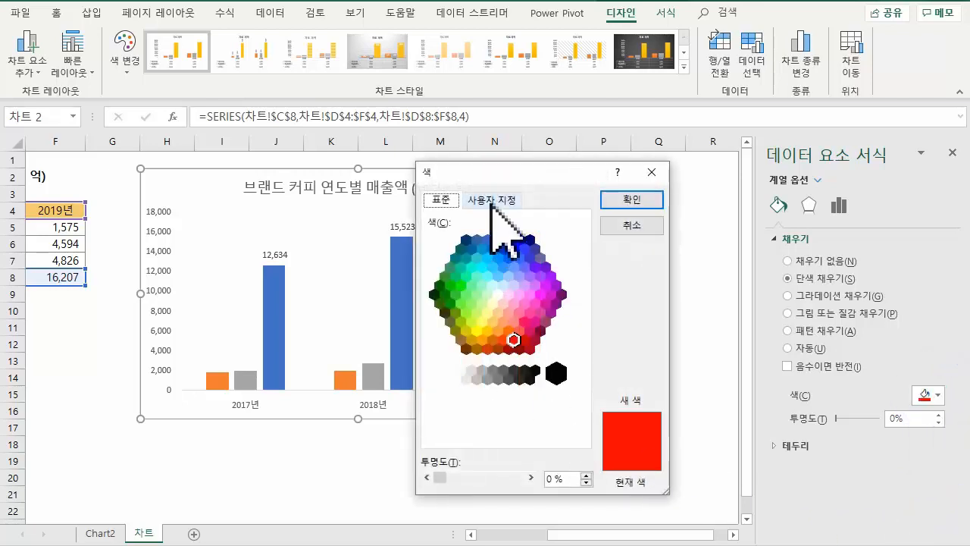
{"action": "left_click", "coordinate": [644, 226]}
- Give the 2019 스타벅스 column a texture fill (그림 또는 질감 채우기) using the crumpled brown paper texture
{"action": "left_click", "coordinate": [790, 313]}
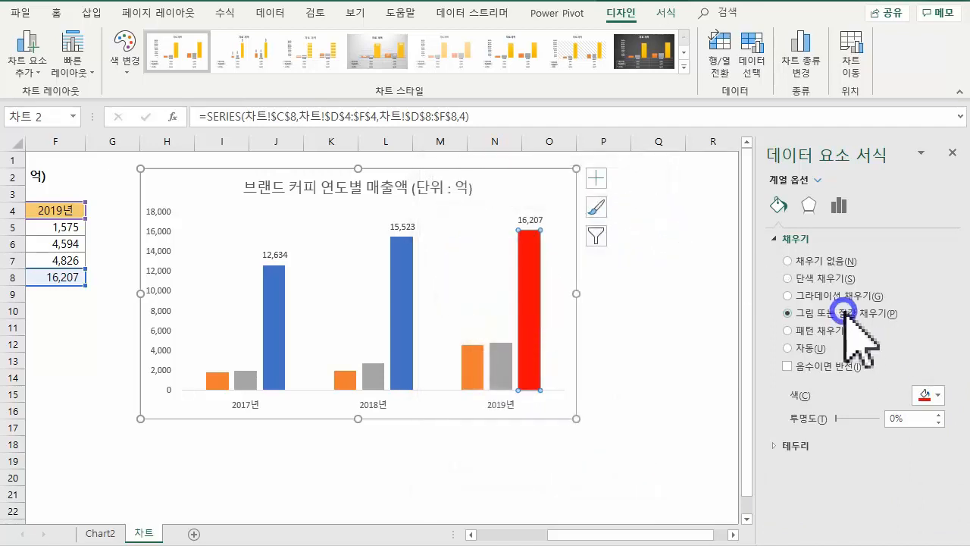
{"action": "left_click", "coordinate": [937, 435]}
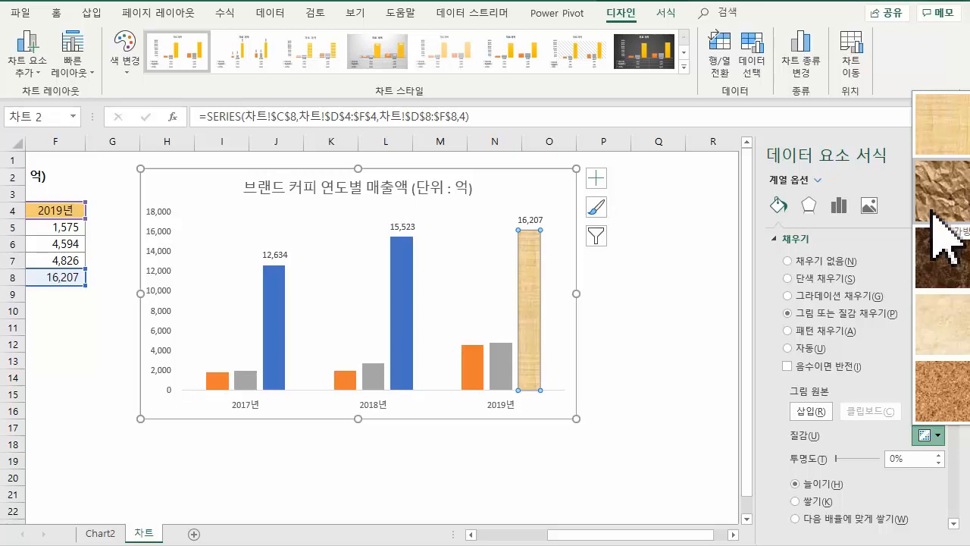
{"action": "left_click", "coordinate": [932, 198]}
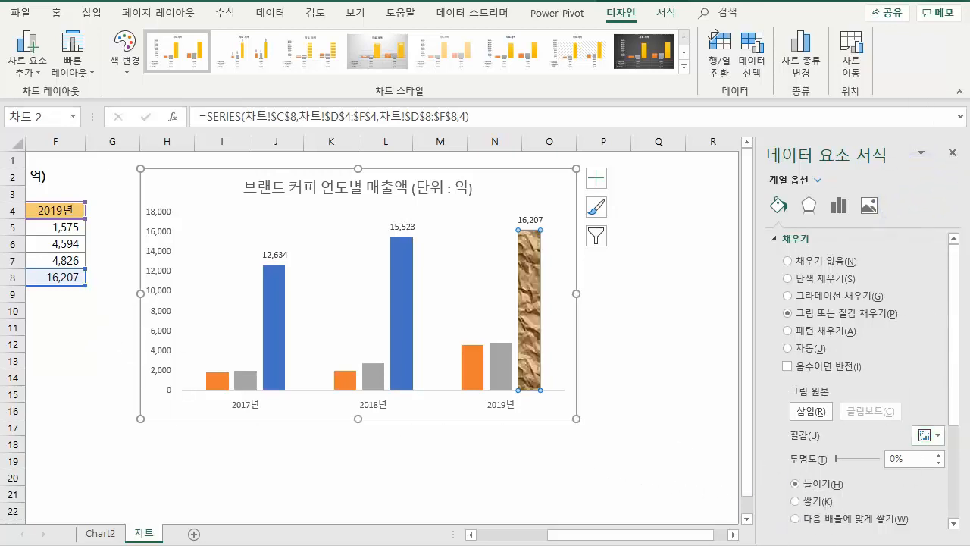
- Copy the coffee cup picture beside the table title and paste it as the fill of the whole 스타벅스 series
{"action": "left_click_drag", "start_coordinate": [637, 539], "coordinate": [522, 538]}
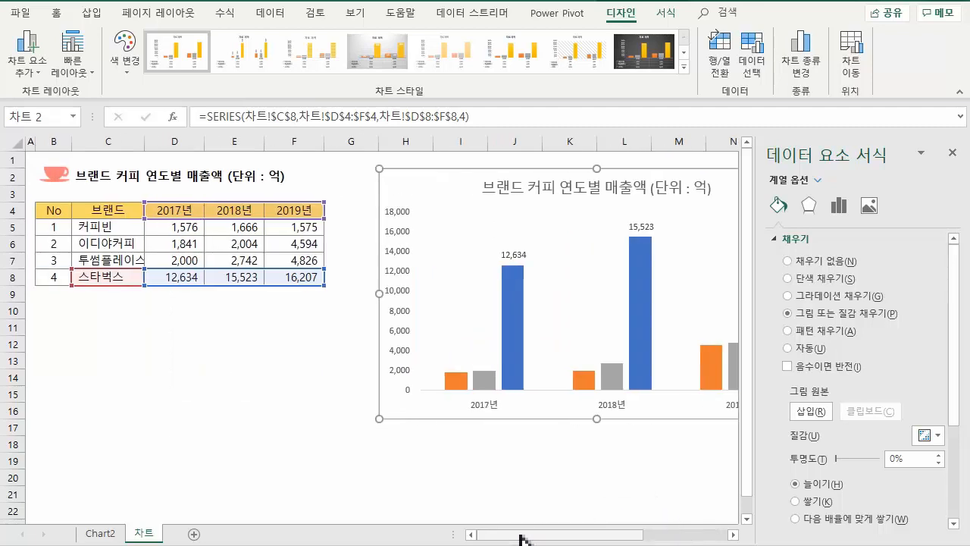
{"action": "left_click", "coordinate": [953, 153]}
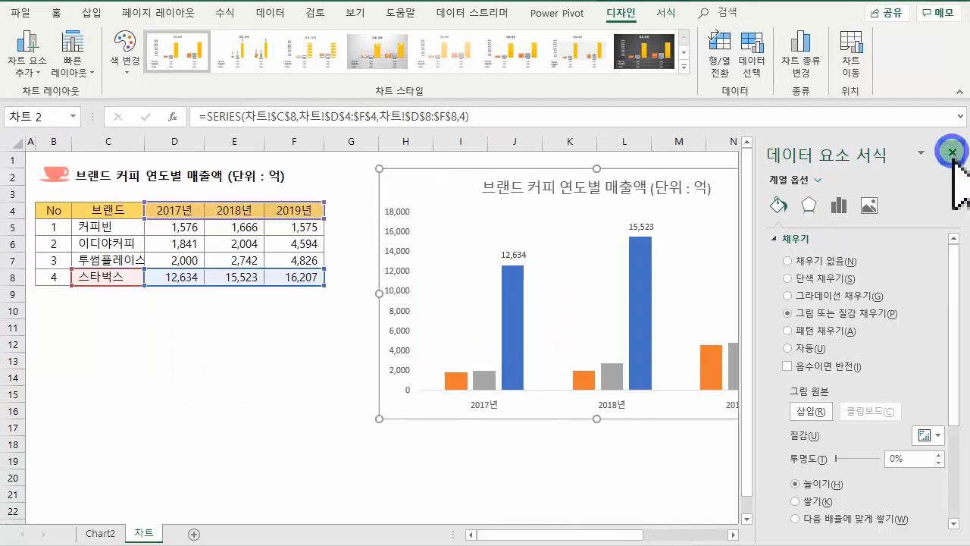
{"action": "left_click", "coordinate": [61, 180]}
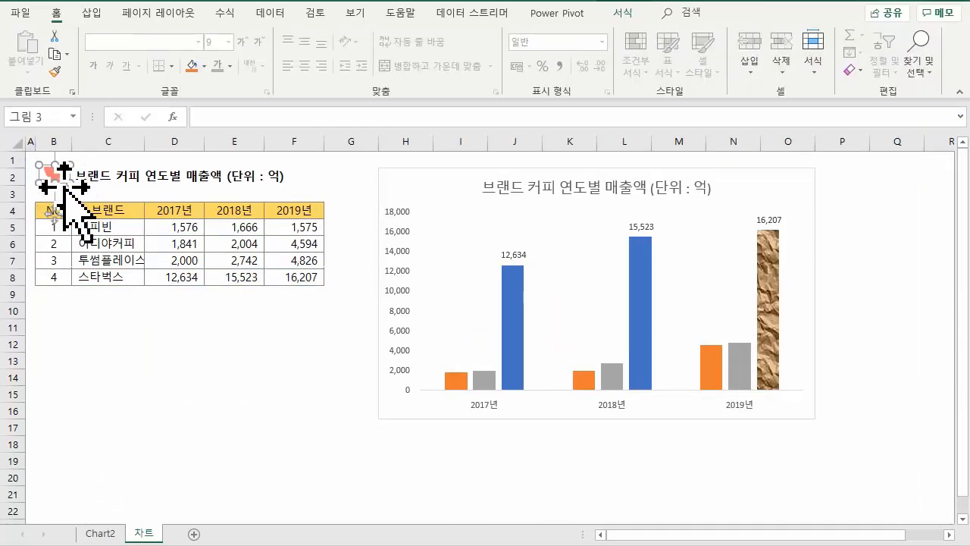
{"action": "left_click", "coordinate": [774, 289]}
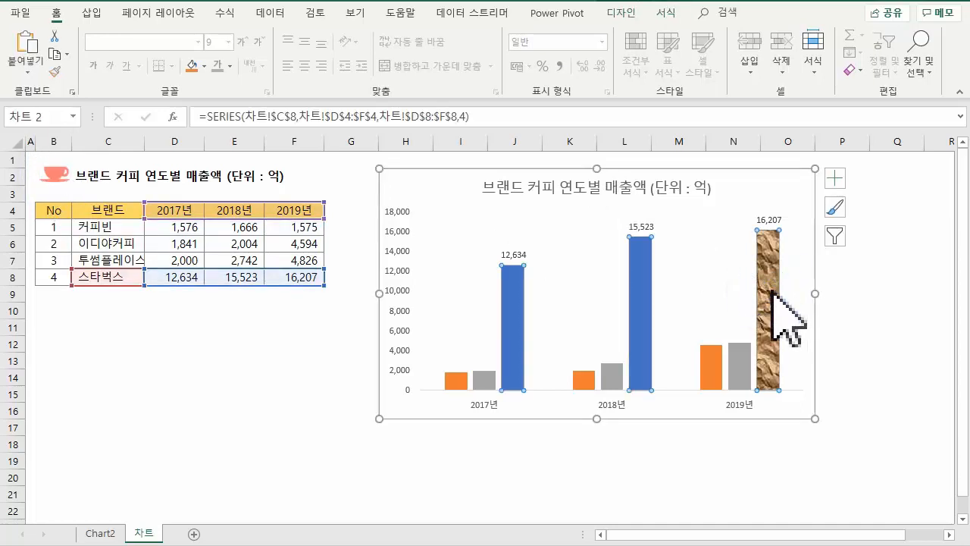
{"action": "key", "text": "ctrl+v"}
- Set the picture fill of the 2019 스타벅스 column to 쌓기 so the cups stack
{"action": "left_click_drag", "start_coordinate": [834, 535], "coordinate": [905, 540]}
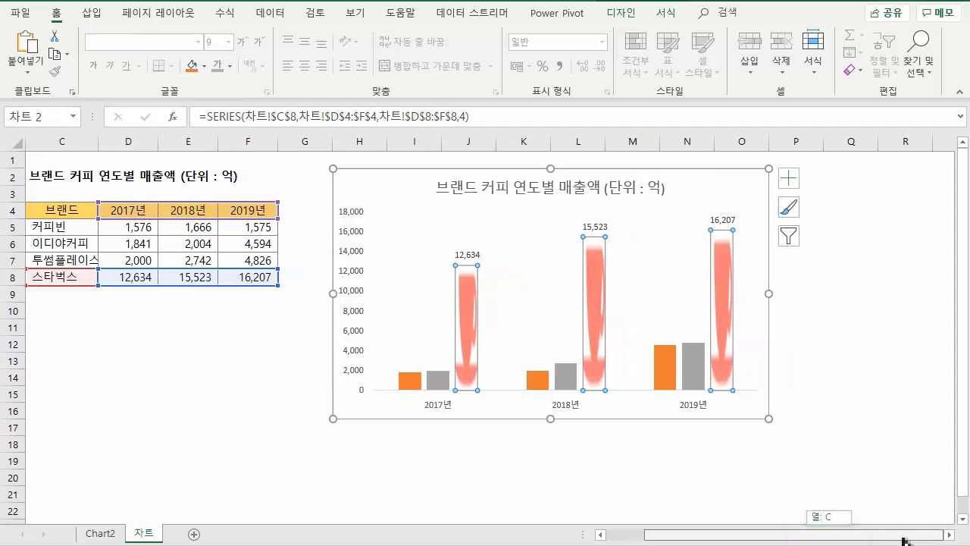
{"action": "double_click", "coordinate": [728, 292]}
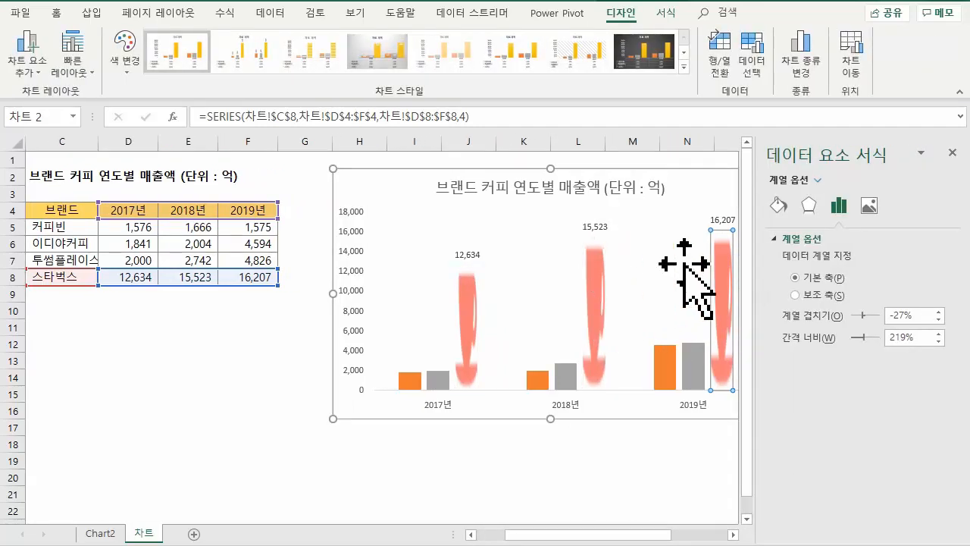
{"action": "left_click", "coordinate": [778, 204]}
{"action": "scroll", "coordinate": [867, 425], "scroll_direction": "down", "scroll_amount": 1}
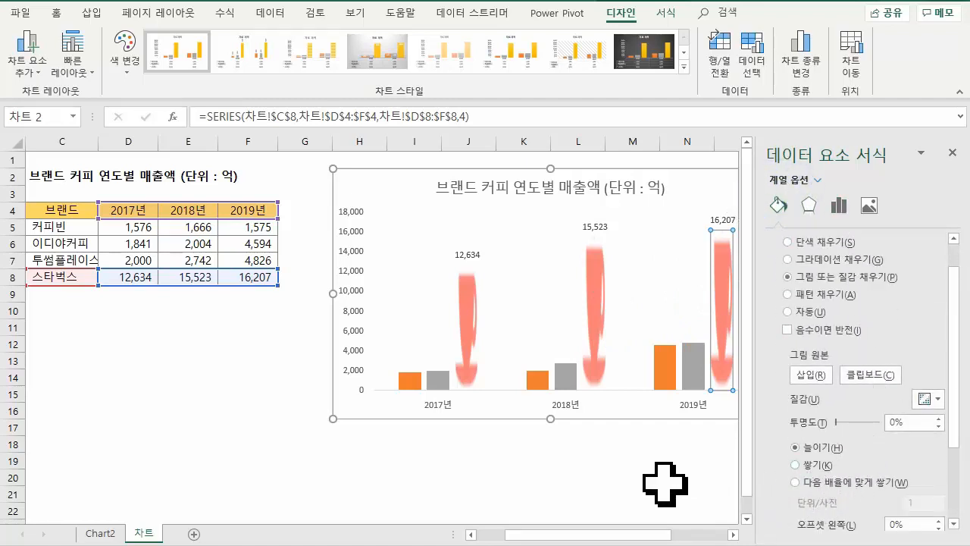
{"action": "left_click", "coordinate": [795, 465]}
- Set the picture fill of the 2018 and 2017 스타벅스 columns to 쌓기 and deselect the chart
{"action": "left_click", "coordinate": [603, 299]}
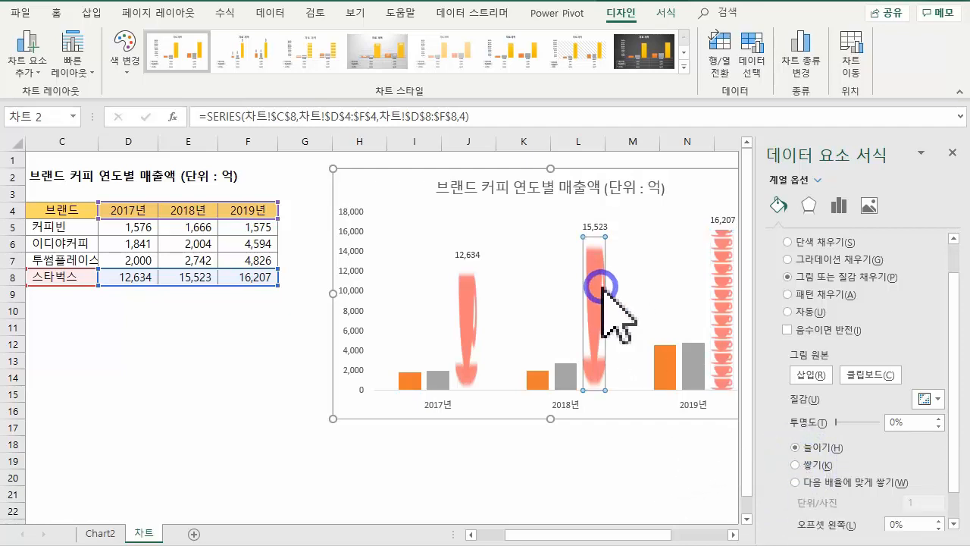
{"action": "left_click", "coordinate": [815, 464]}
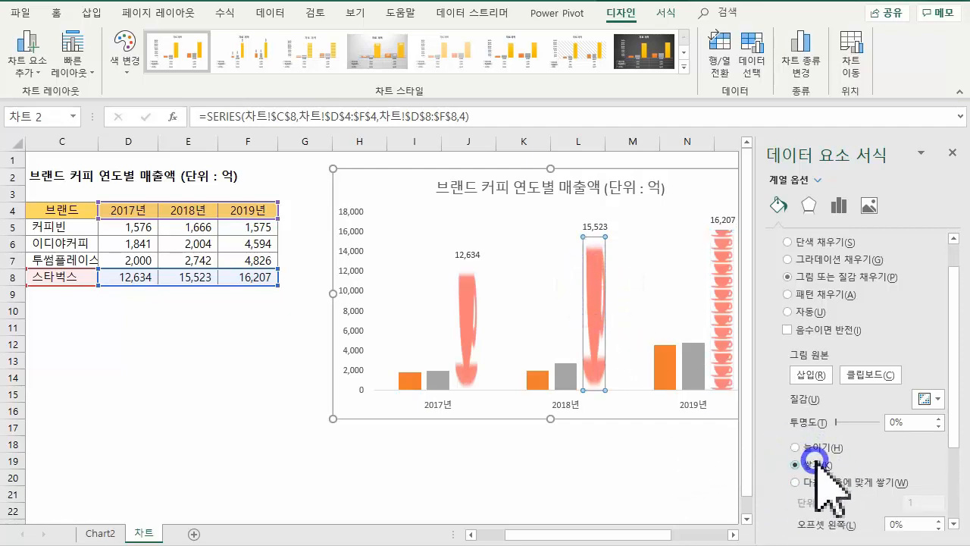
{"action": "left_click", "coordinate": [461, 327]}
{"action": "left_click", "coordinate": [796, 465]}
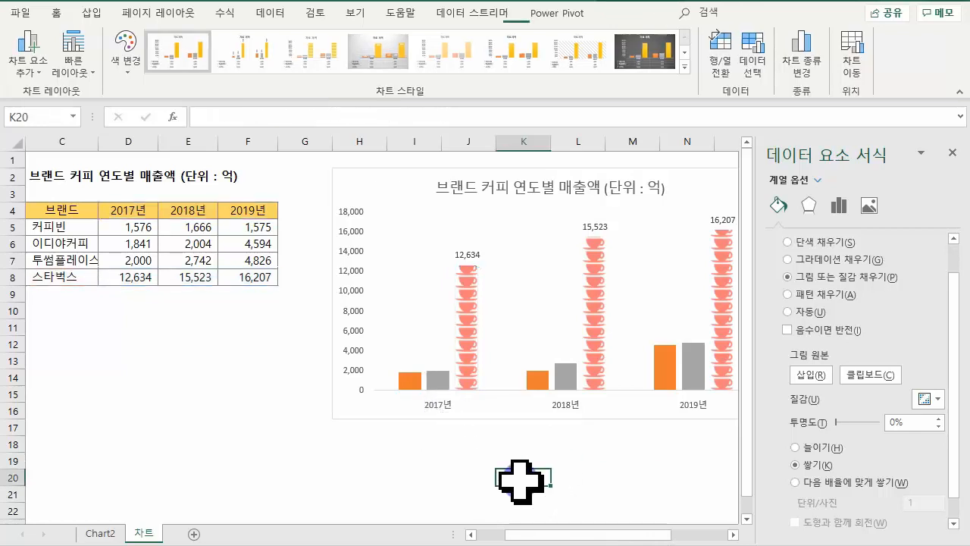
{"action": "left_click", "coordinate": [521, 481]}
- Paste the copied coffee cup picture as the fill of all orange 이디야커피 columns
{"action": "left_click_drag", "start_coordinate": [546, 534], "coordinate": [573, 538]}
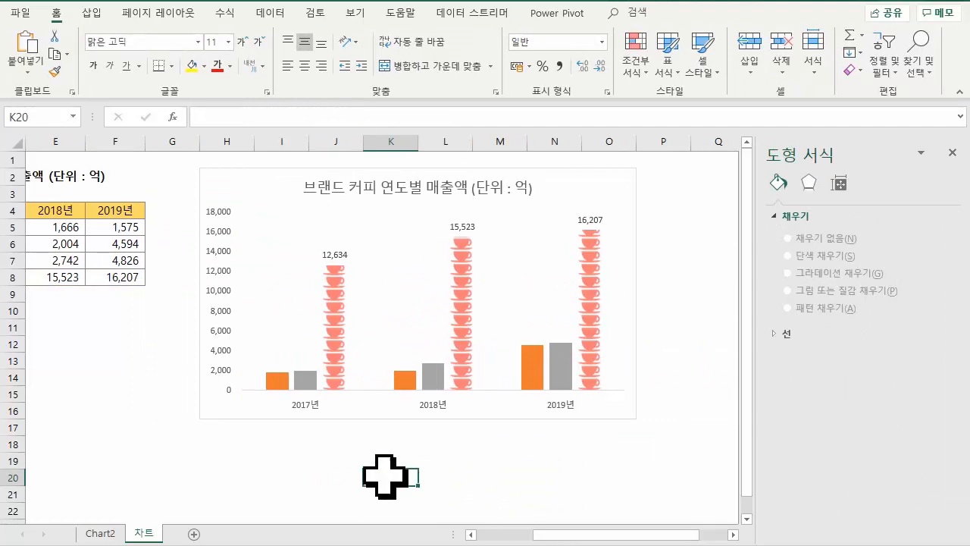
{"action": "left_click", "coordinate": [278, 383]}
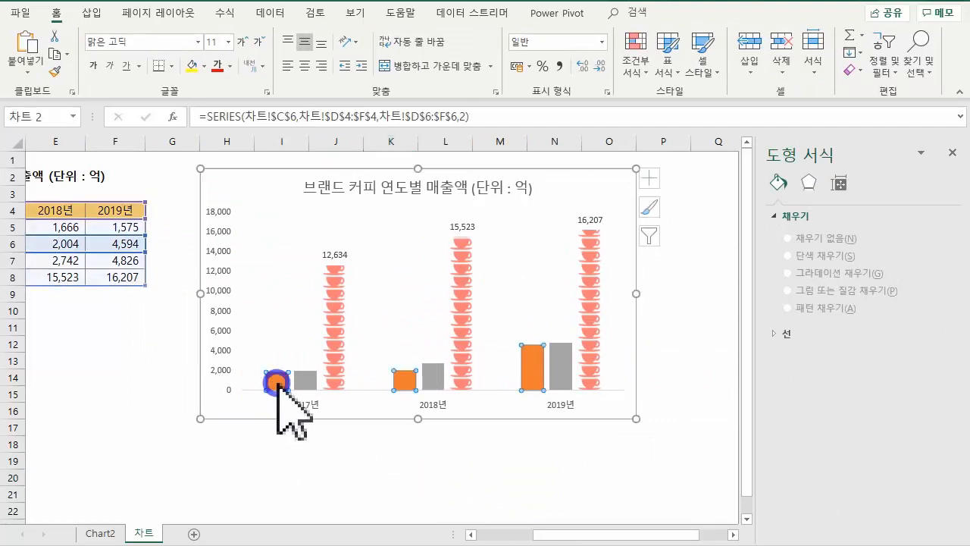
{"action": "left_click", "coordinate": [303, 427]}
{"action": "left_click", "coordinate": [280, 384]}
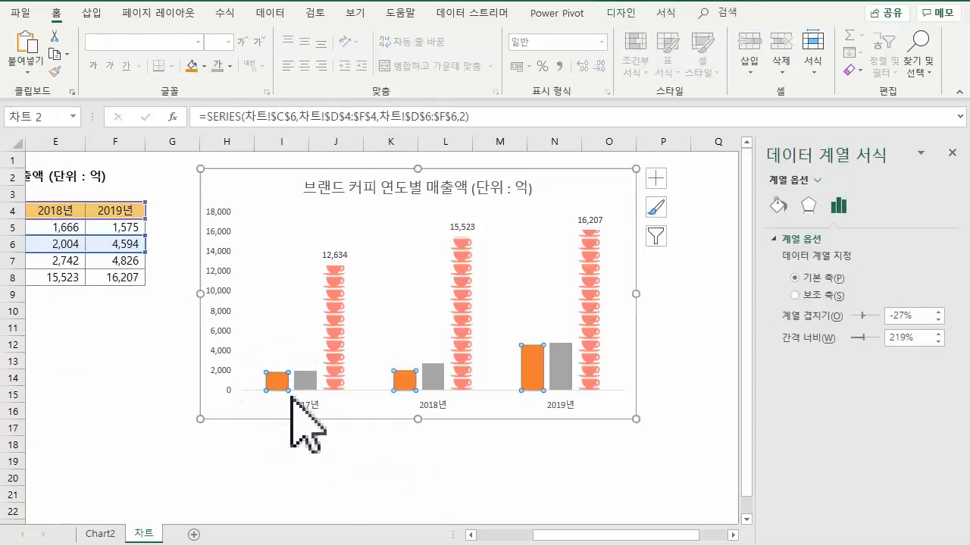
{"action": "key", "text": "ctrl+v"}
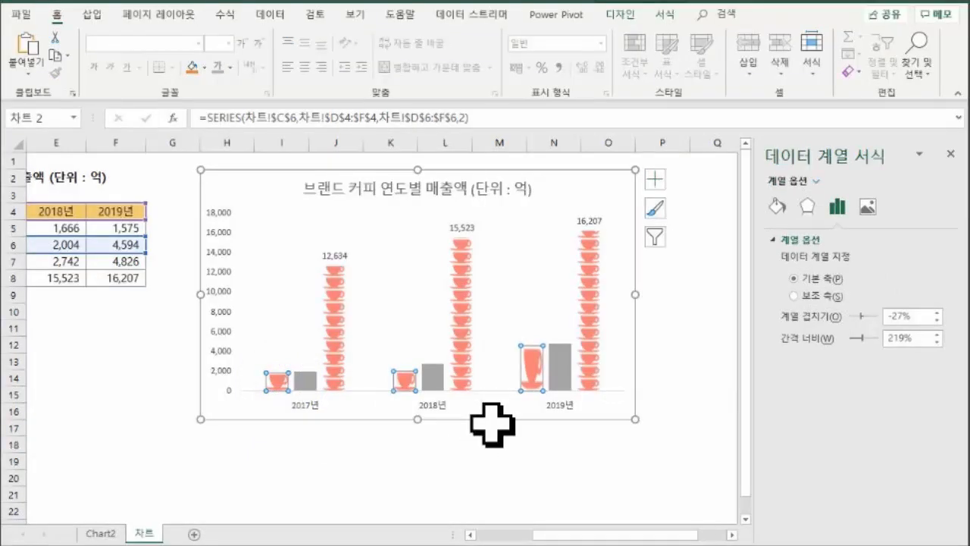
- Set the picture fill of the entire 이디야커피 series to 쌓기
{"action": "left_click", "coordinate": [777, 205]}
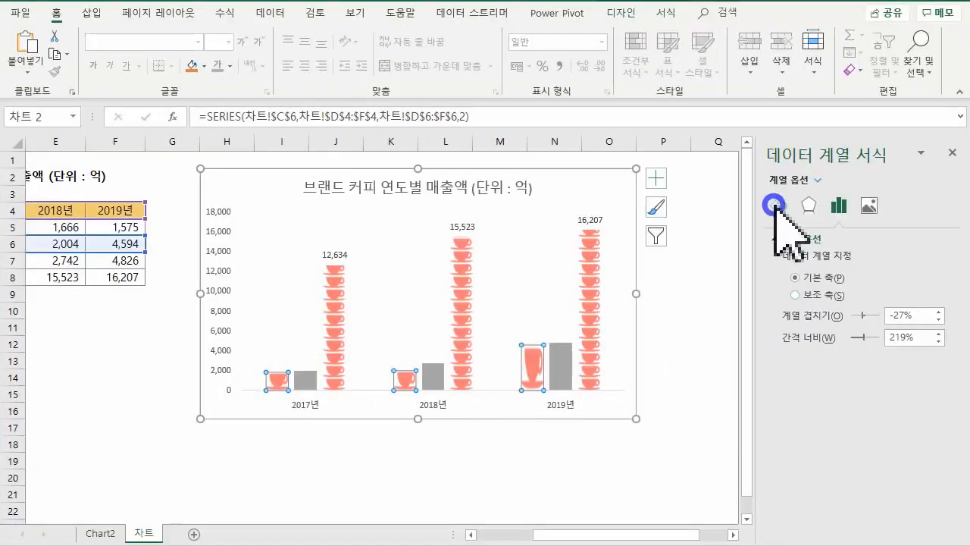
{"action": "left_click", "coordinate": [794, 501]}
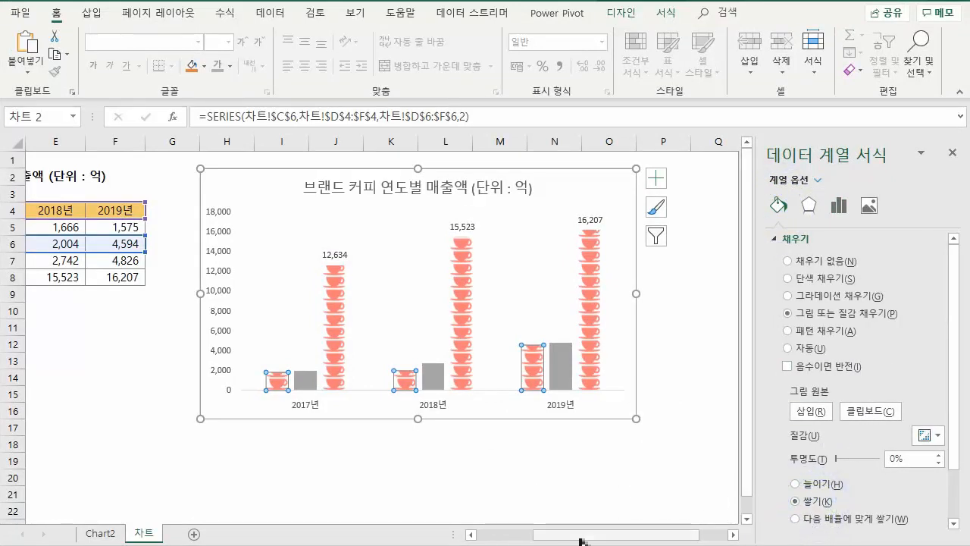
{"action": "left_click_drag", "start_coordinate": [582, 535], "coordinate": [552, 543]}
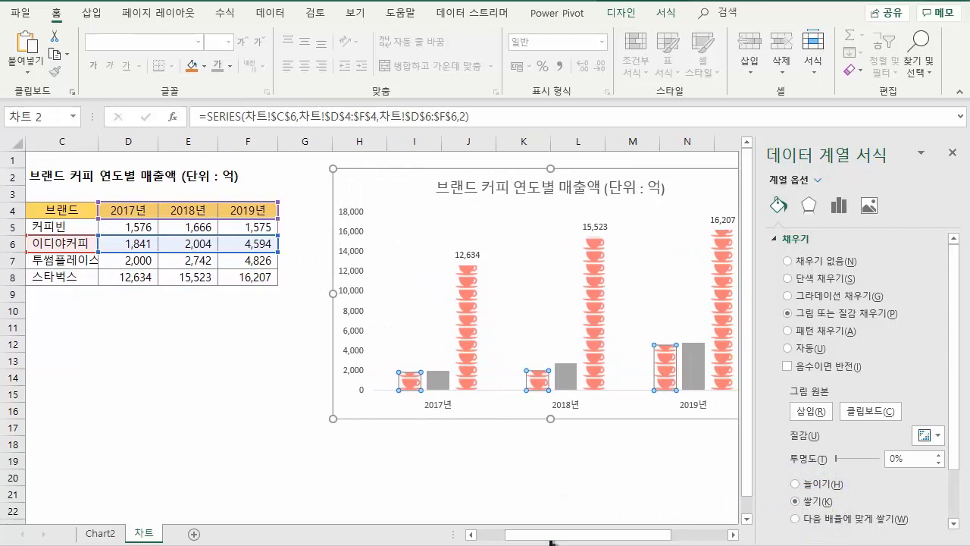